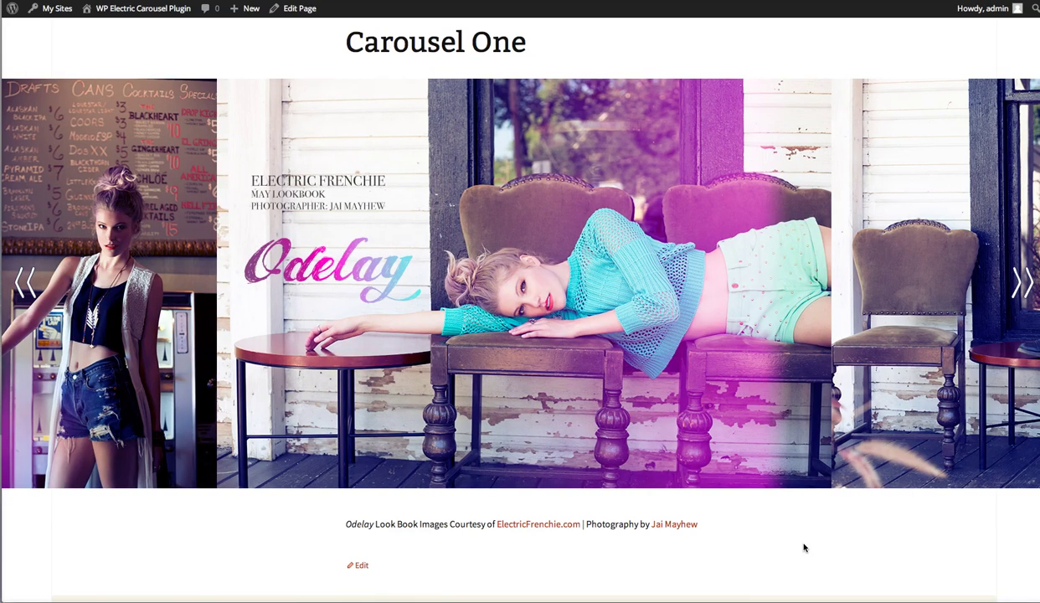
# Advance the Carousel One carousel two slides to the studded turquoise shorts photo.
pyautogui.scroll(4, 804, 548)
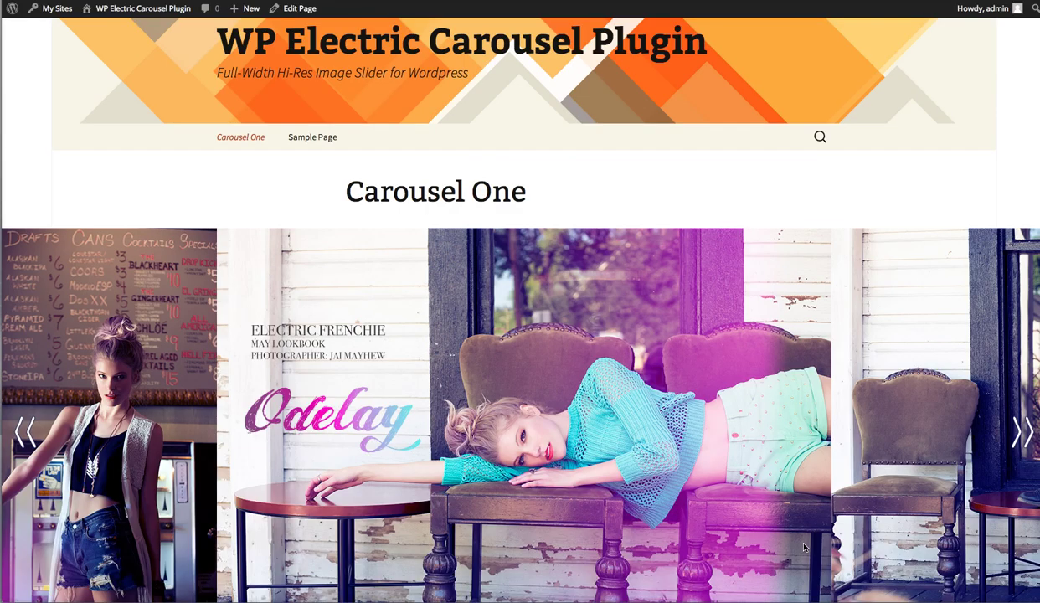
pyautogui.scroll(-2, 804, 548)
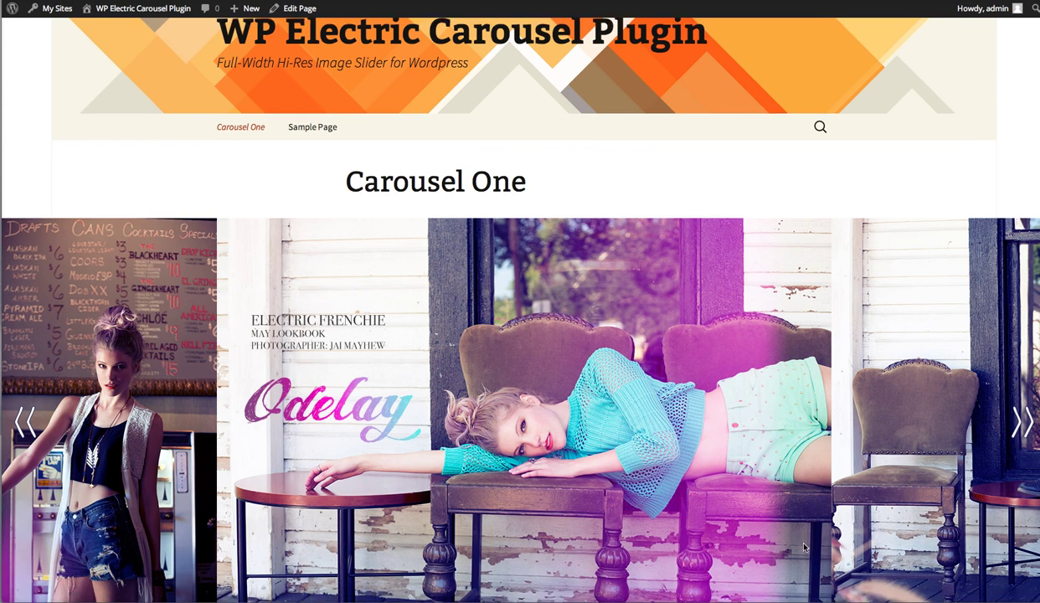
pyautogui.scroll(-5, 804, 548)
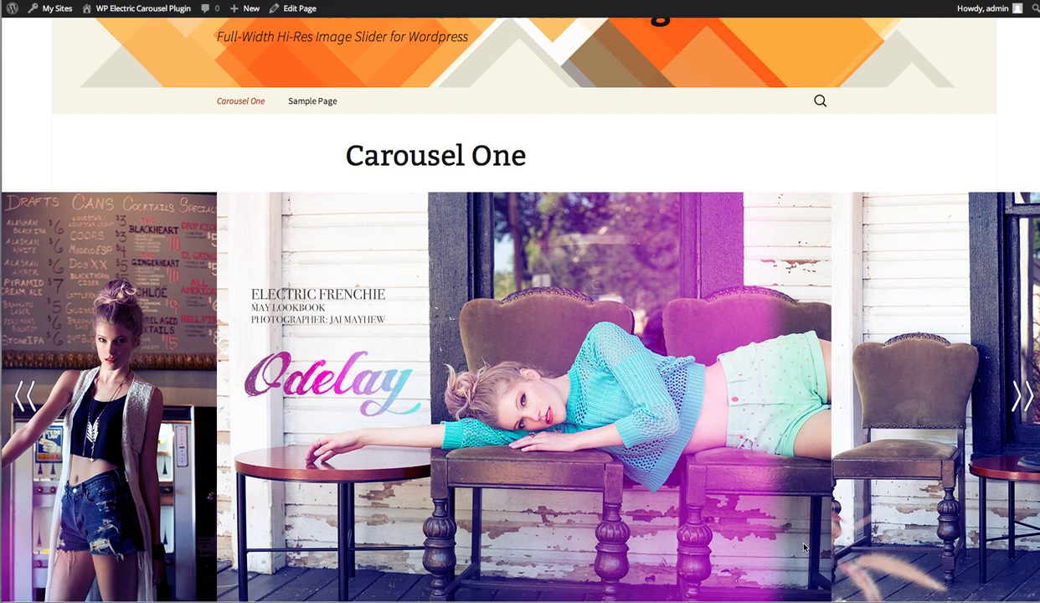
pyautogui.scroll(-1, 804, 548)
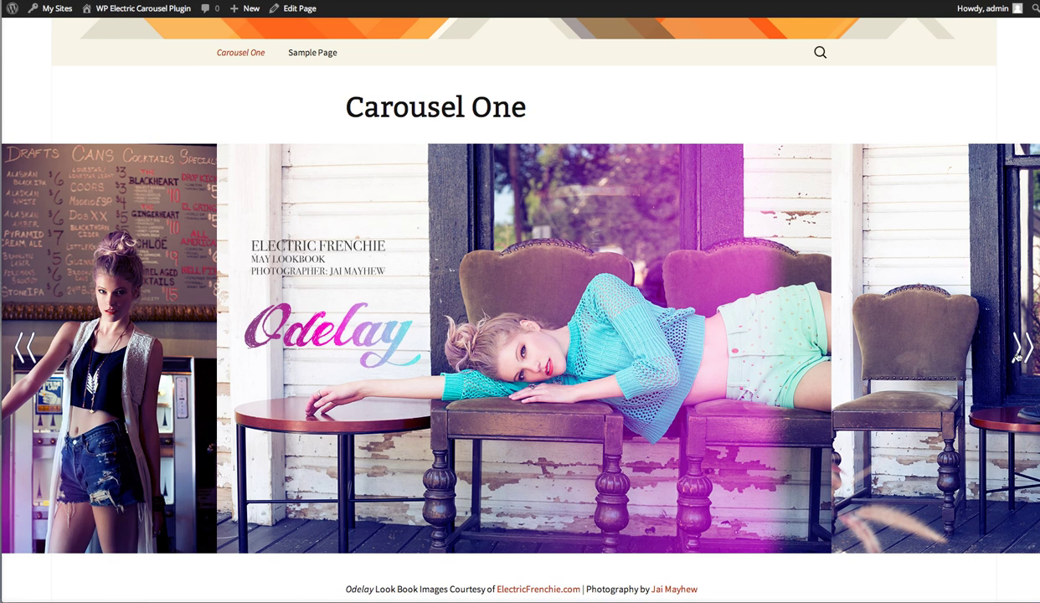
pyautogui.scroll(-1, 1019, 350)
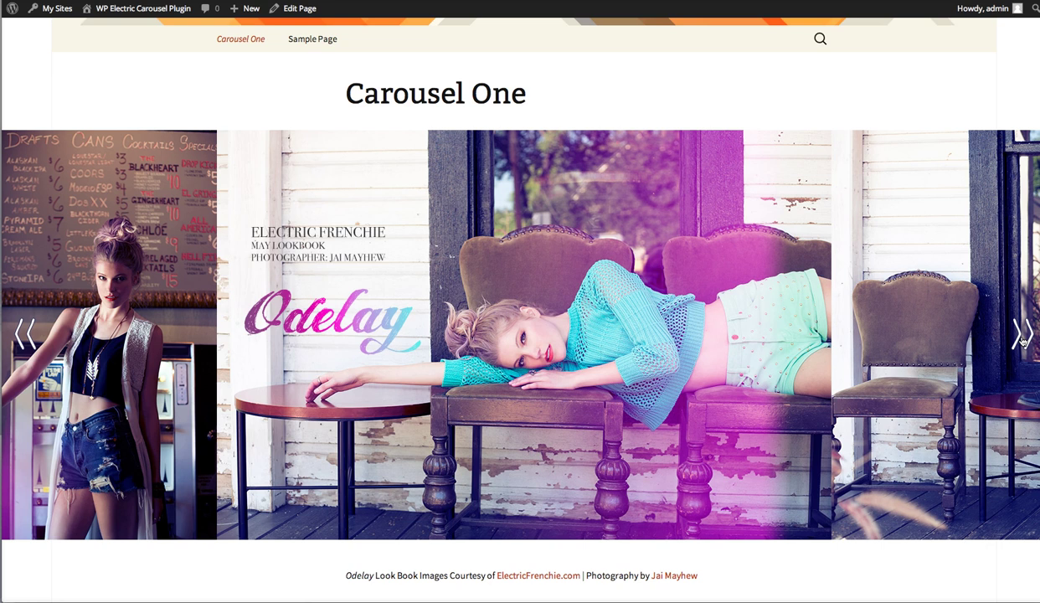
pyautogui.click(1021, 335)
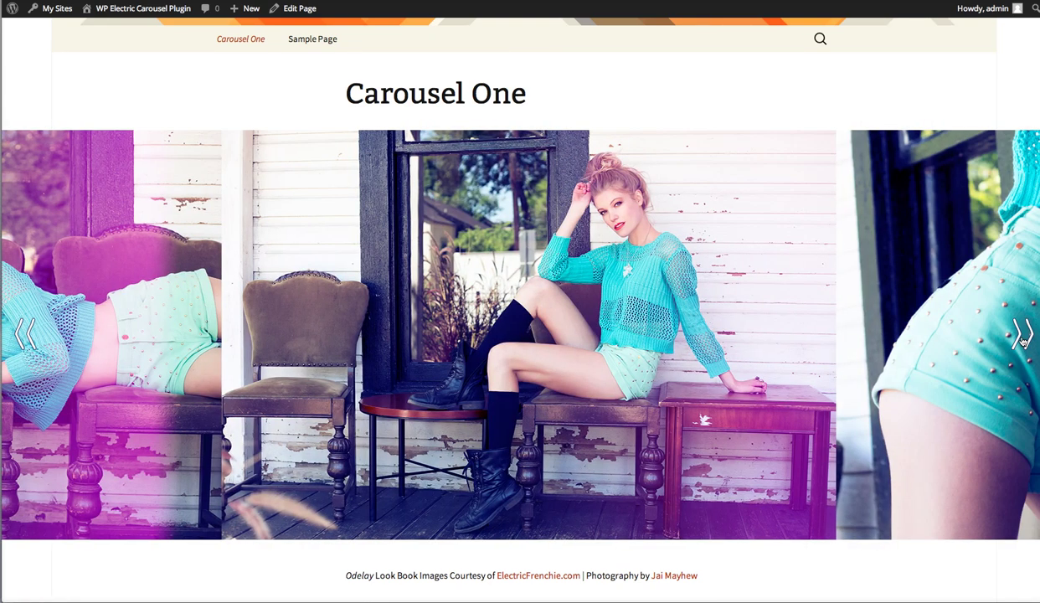
pyautogui.click(1021, 337)
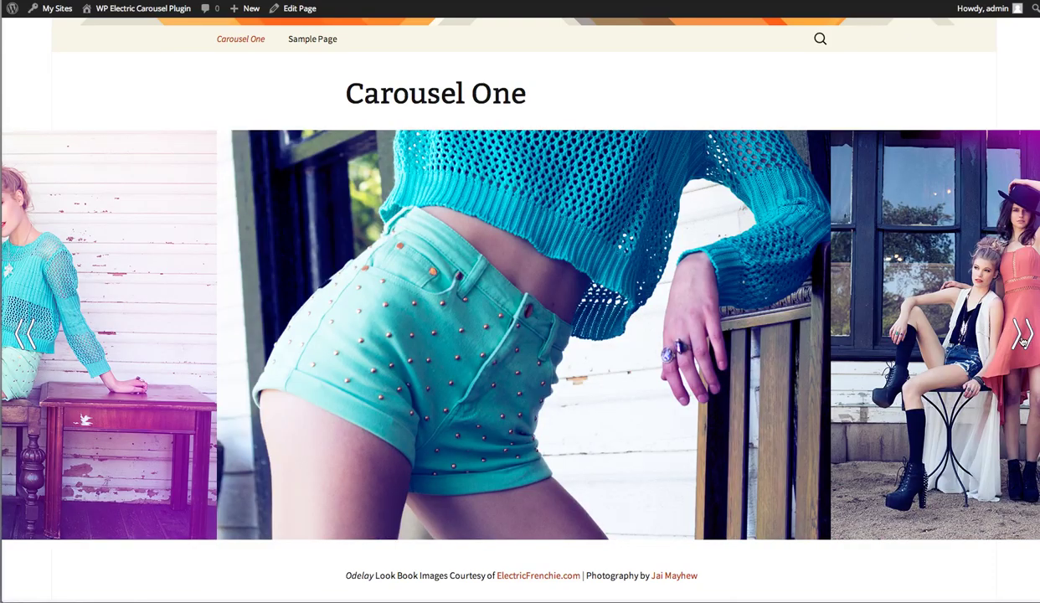
# Narrow the browser window to watch the carousel page reflow.
pyautogui.scroll(-1, 1022, 340)
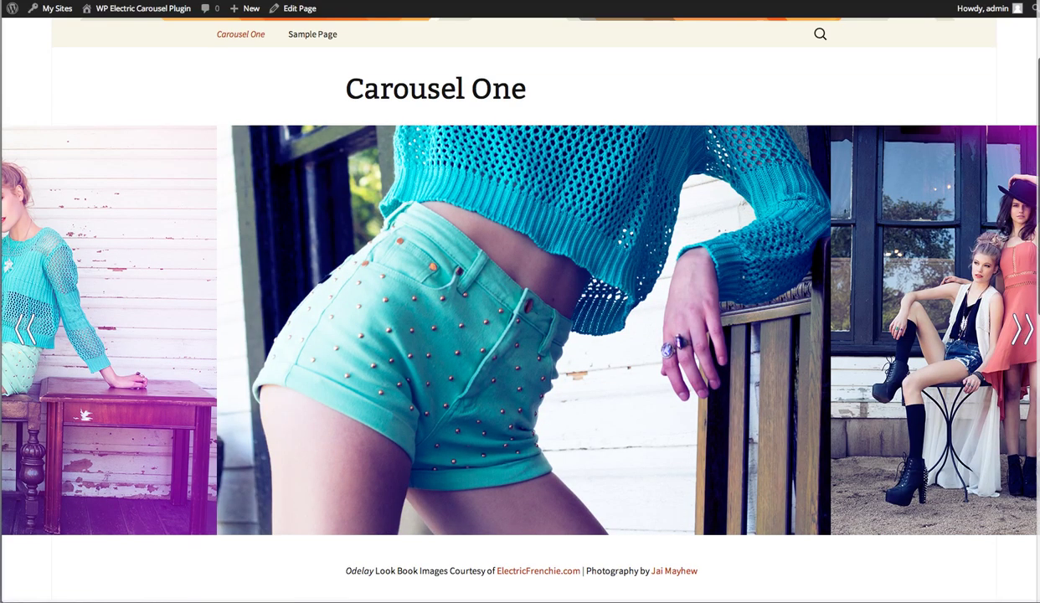
pyautogui.hscroll(1, 1022, 330)
pyautogui.moveTo(1005, 329); pyautogui.dragTo(1039, 325)
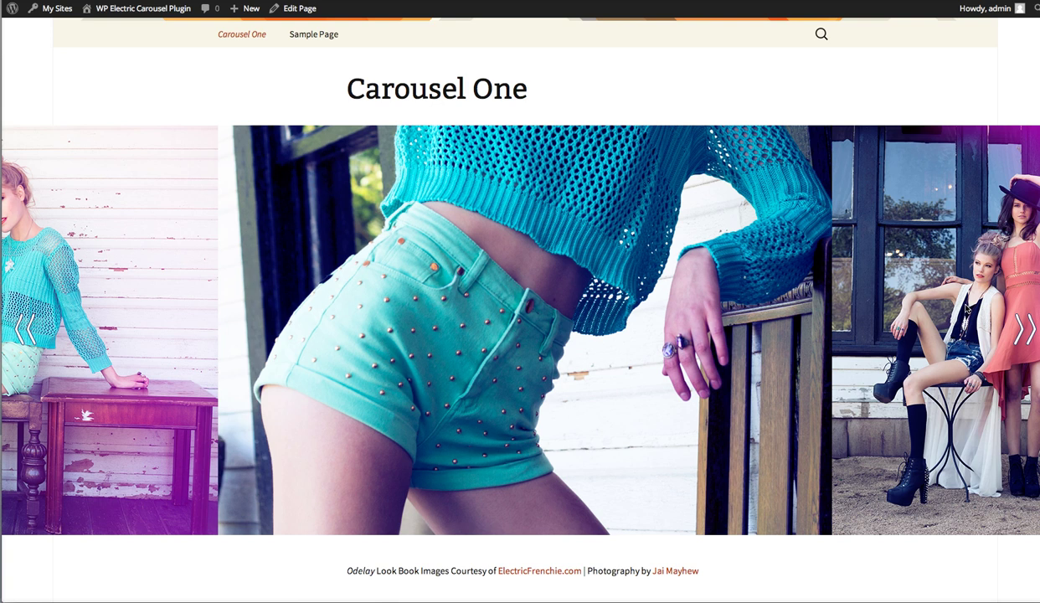
pyautogui.scroll(-2, 649, 218)
pyautogui.scroll(1, 661, 215)
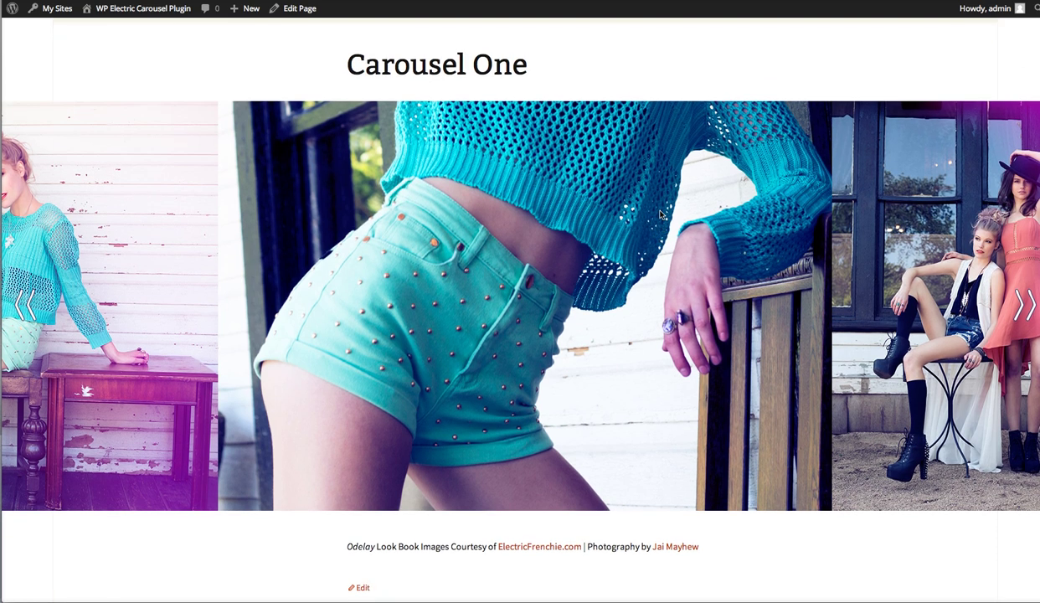
pyautogui.scroll(2, 661, 215)
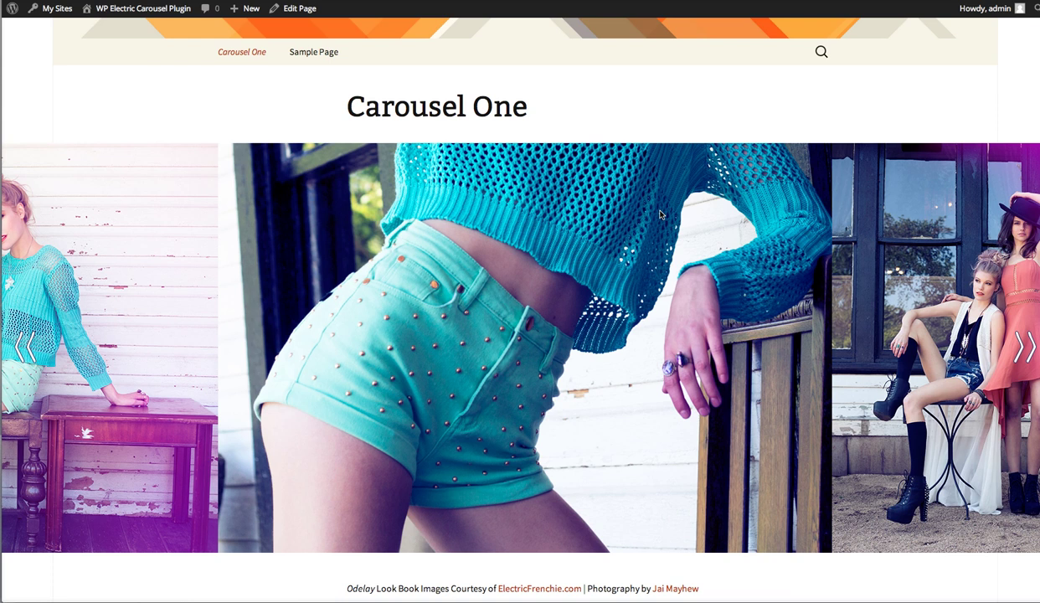
# Go to the admin dashboard and start a new page.
pyautogui.moveTo(105, 12)
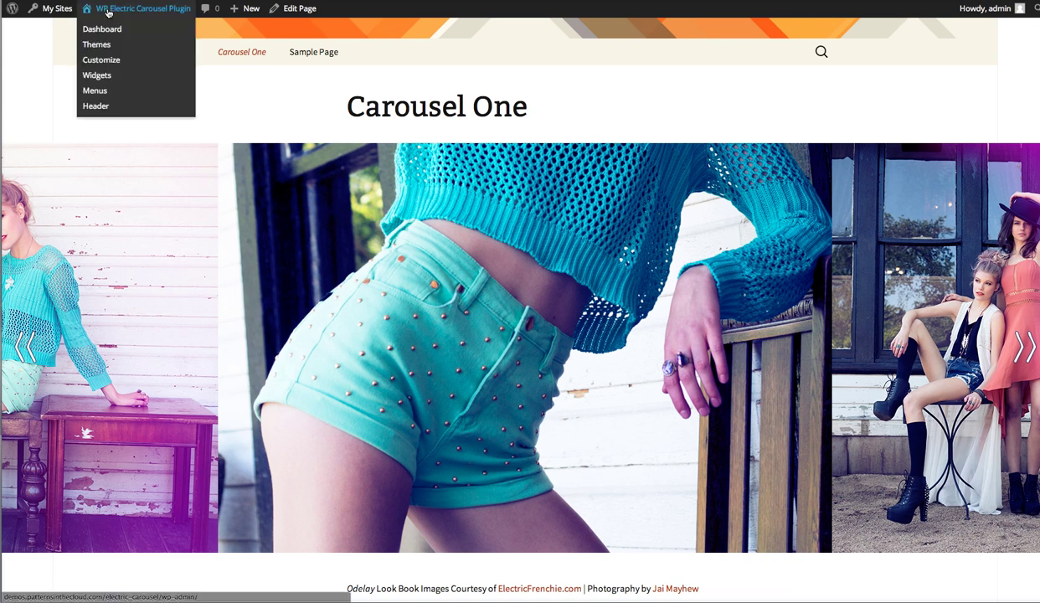
pyautogui.click(105, 31)
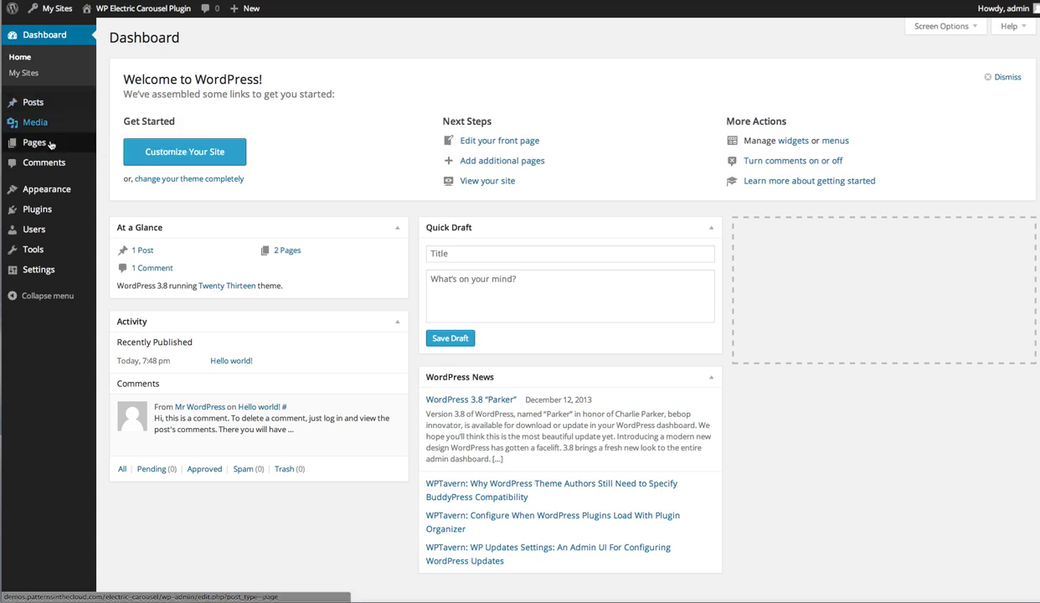
pyautogui.moveTo(50, 145)
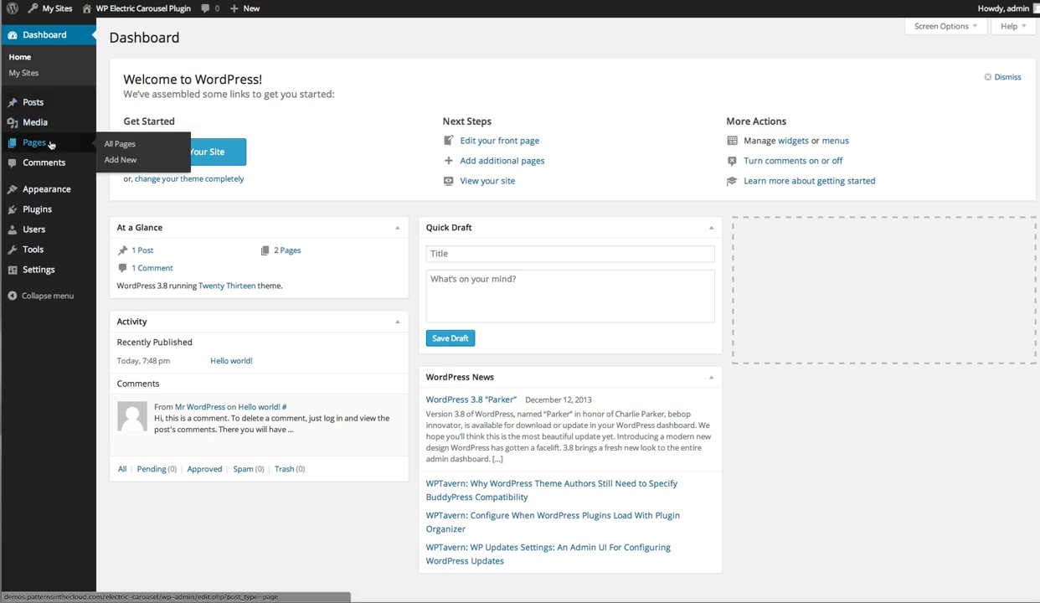
pyautogui.click(122, 161)
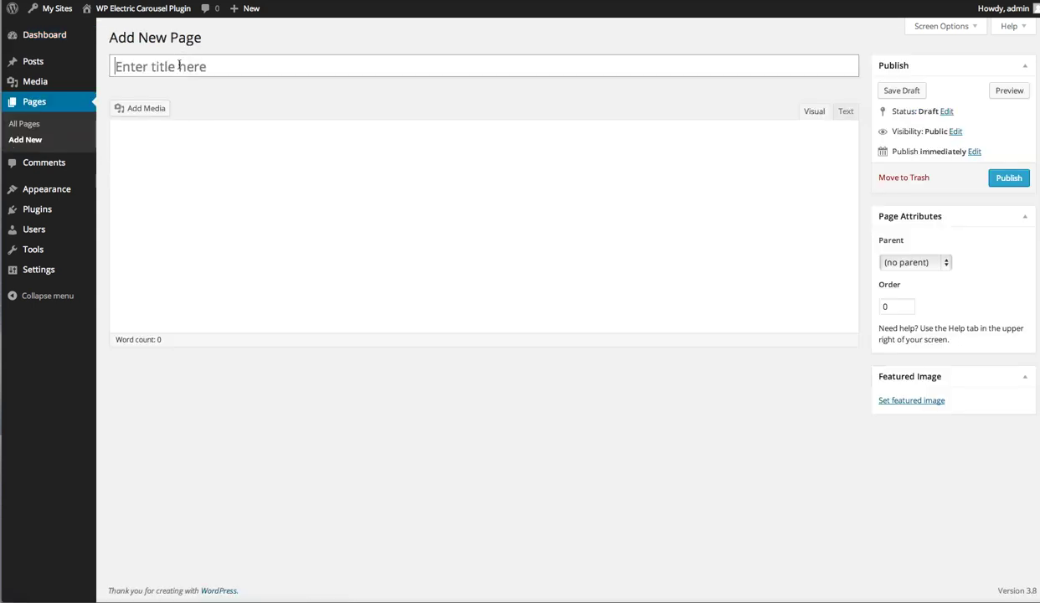
# Title the new page 'Example Carousel' and put the cursor in its body.
pyautogui.write('Example')
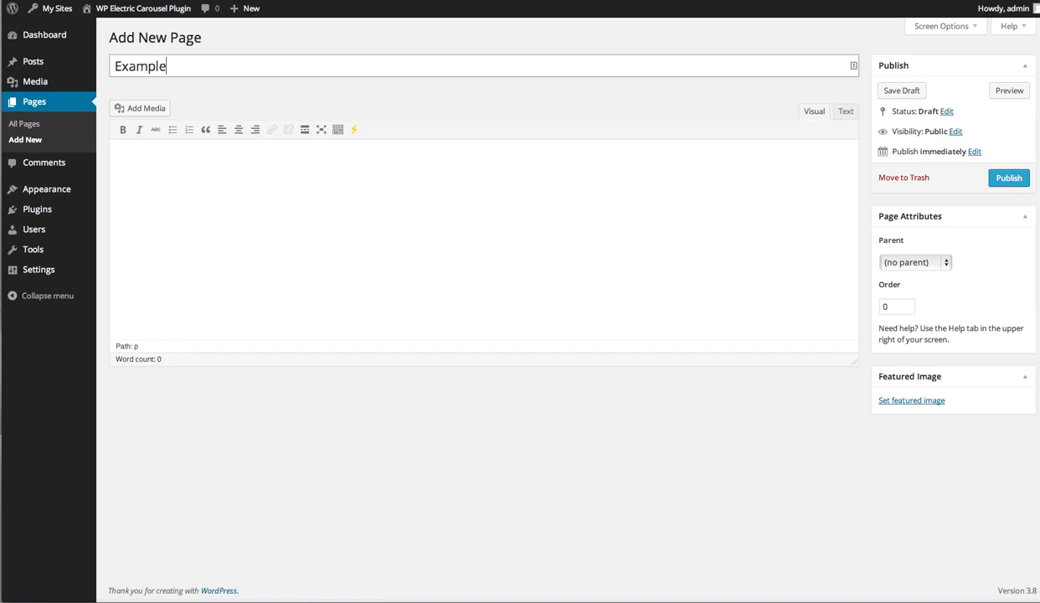
pyautogui.write(' Carousel')
pyautogui.click(306, 97)
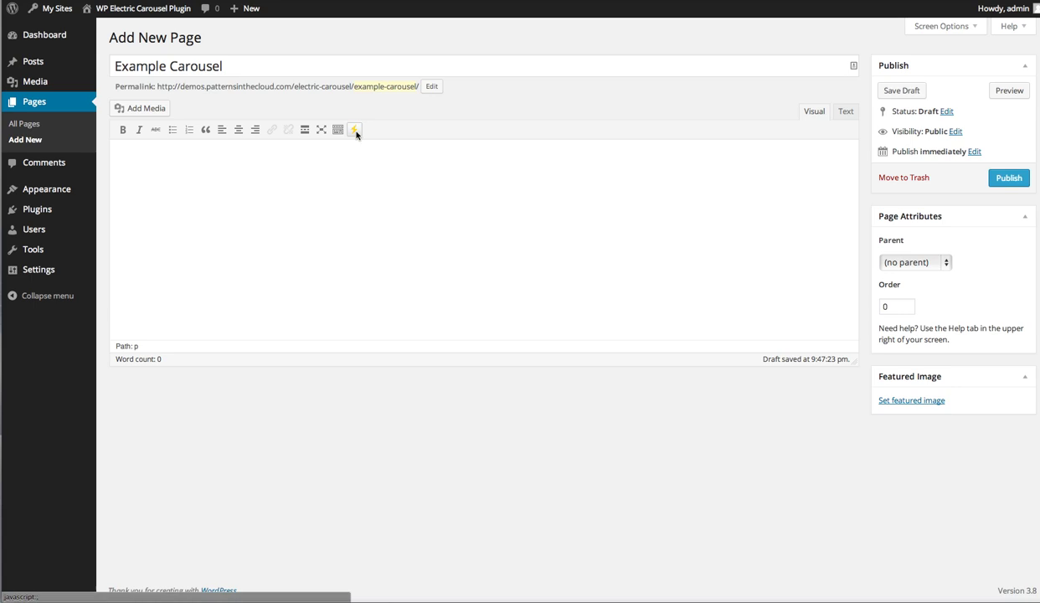
pyautogui.click(204, 153)
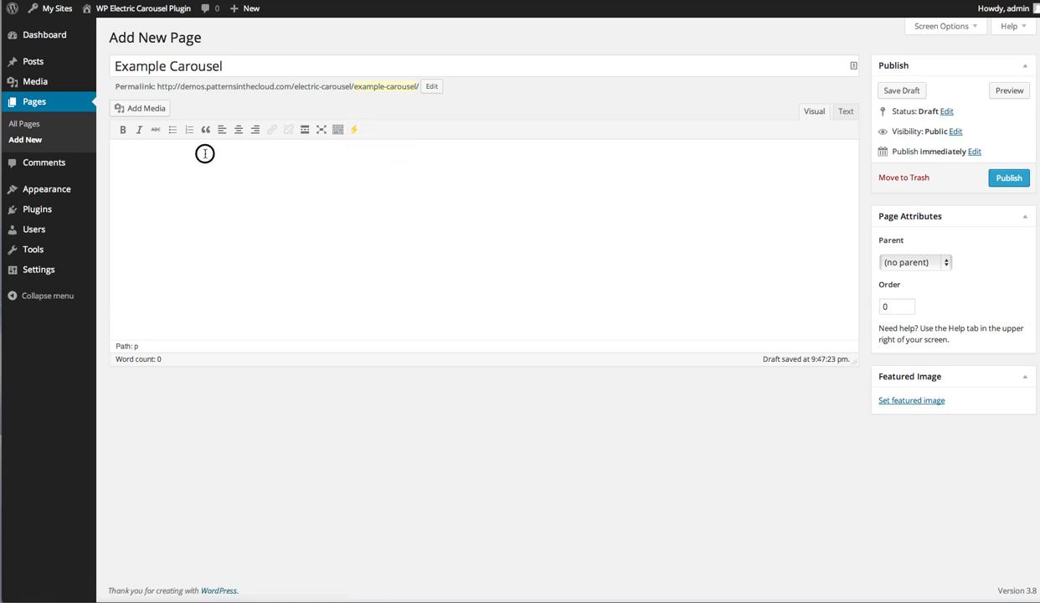
# Upload all eight Gallery 2 photos from Finder into the Add Media dialog.
pyautogui.click(156, 115)
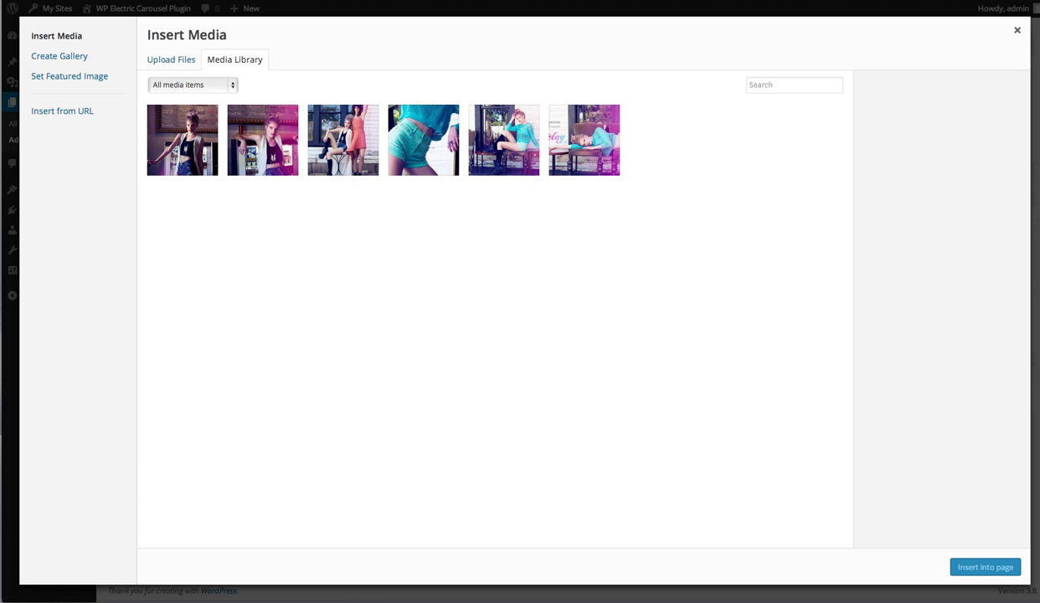
pyautogui.click(166, 596)
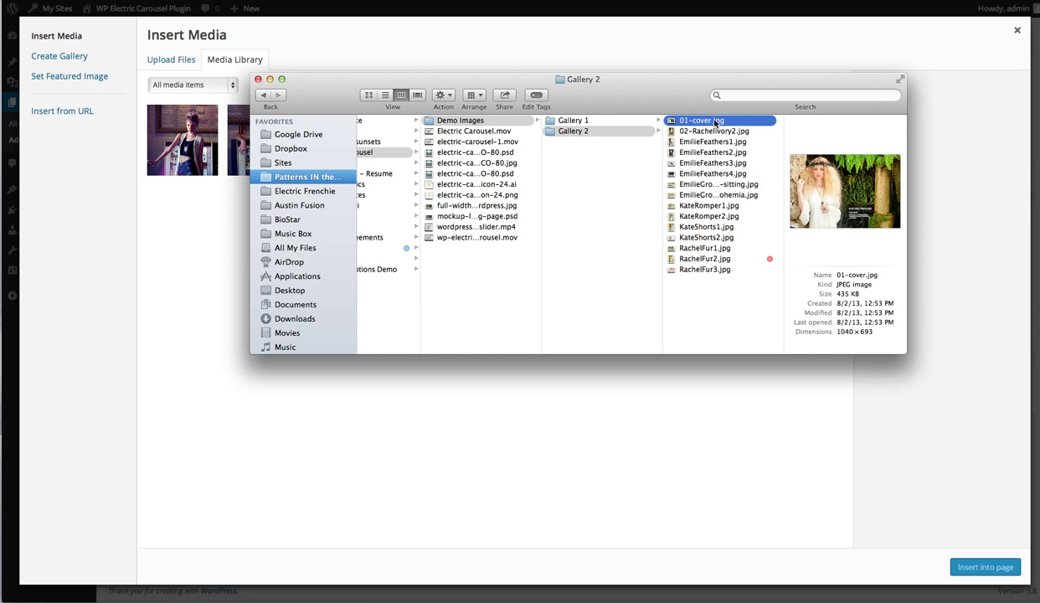
pyautogui.keyDown('shift'); pyautogui.click(727, 196); pyautogui.keyUp('shift')
pyautogui.moveTo(706, 123); pyautogui.dragTo(203, 229)
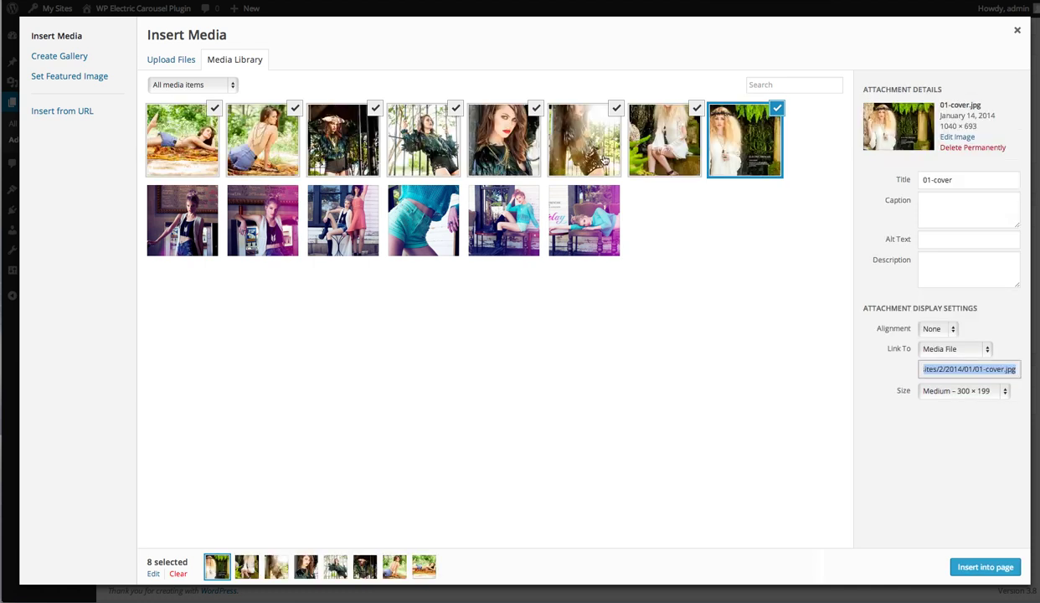
# Build a new gallery from the eight uploaded photos and insert it into the page.
pyautogui.click(81, 58)
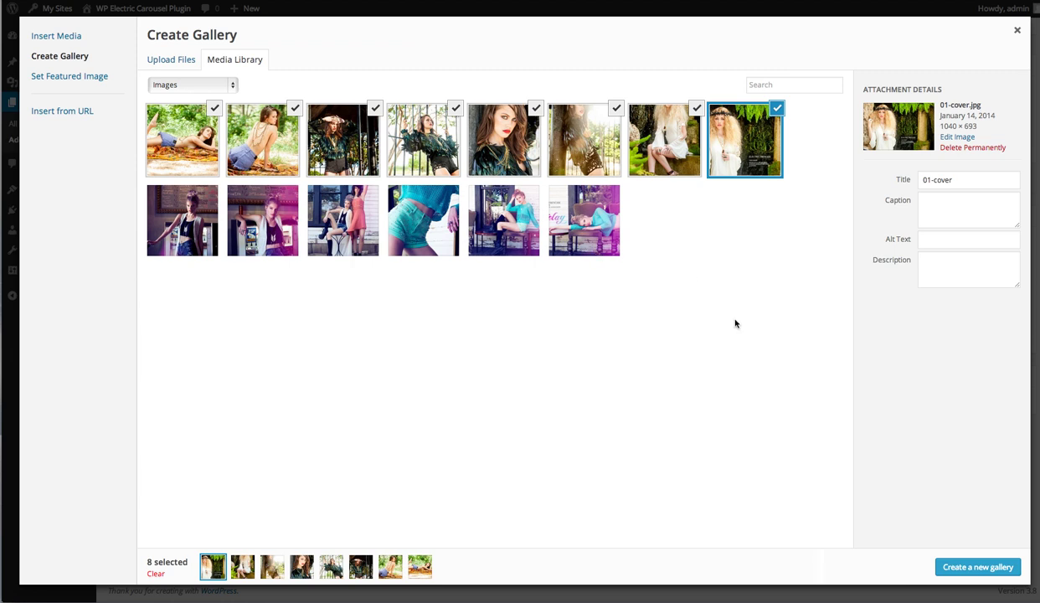
pyautogui.click(959, 568)
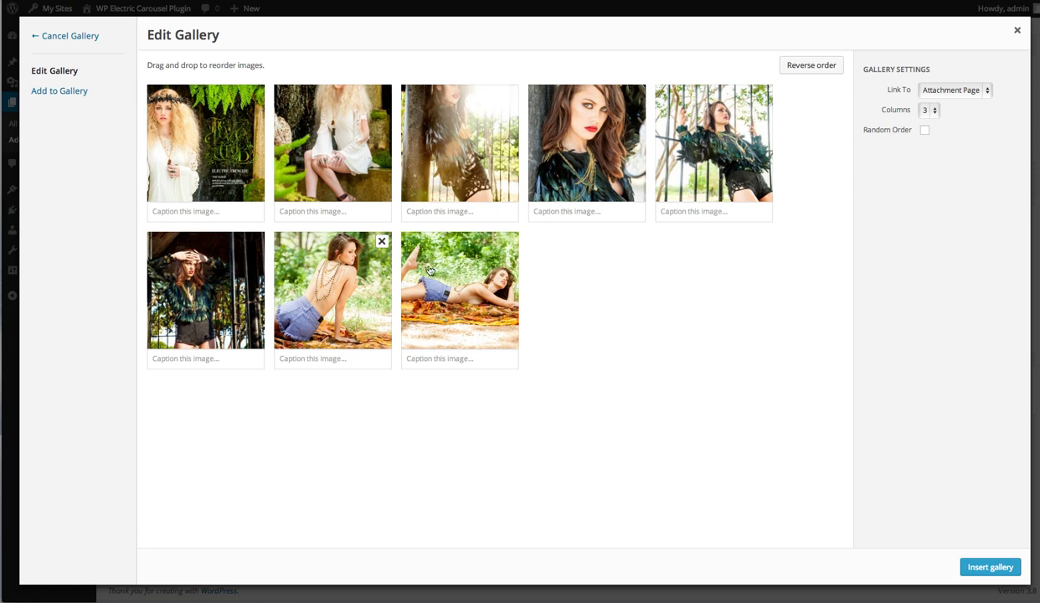
pyautogui.click(988, 567)
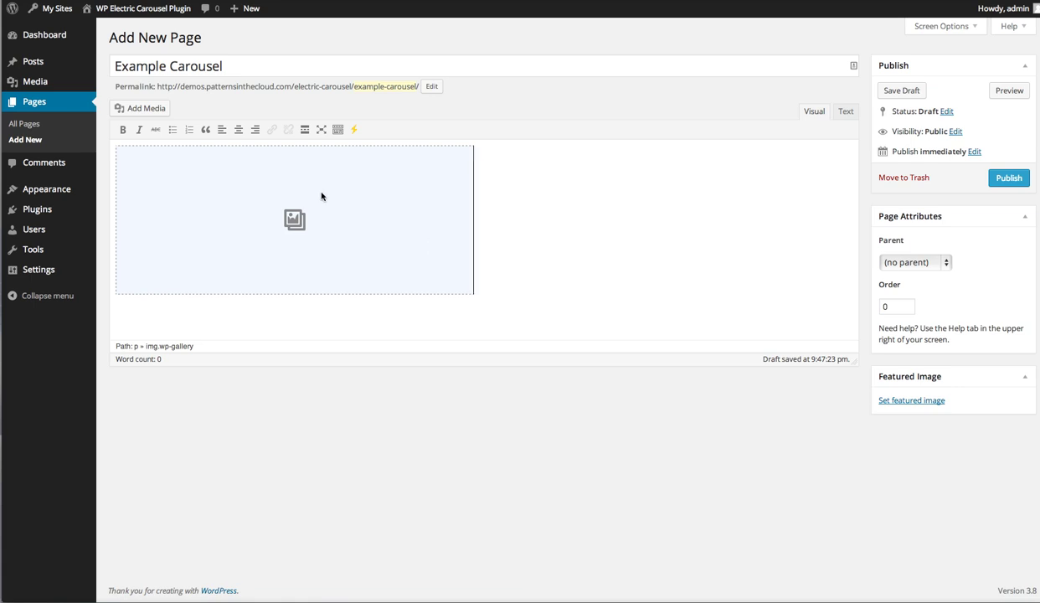
# Wrap the gallery in [electric-carousel] shortcode tags and check the raw markup.
pyautogui.moveTo(243, 198)
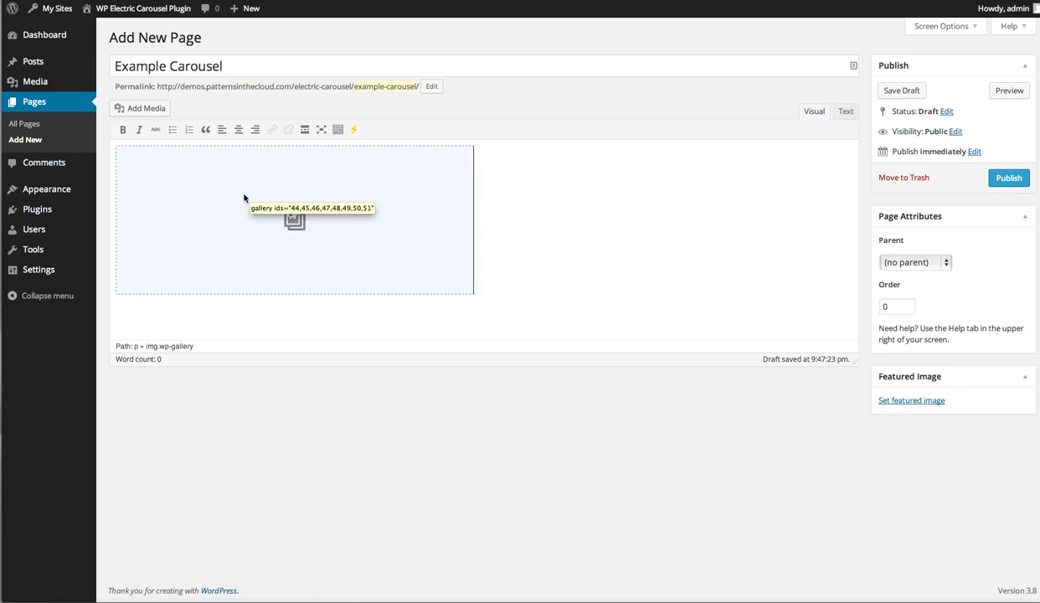
pyautogui.click(346, 185)
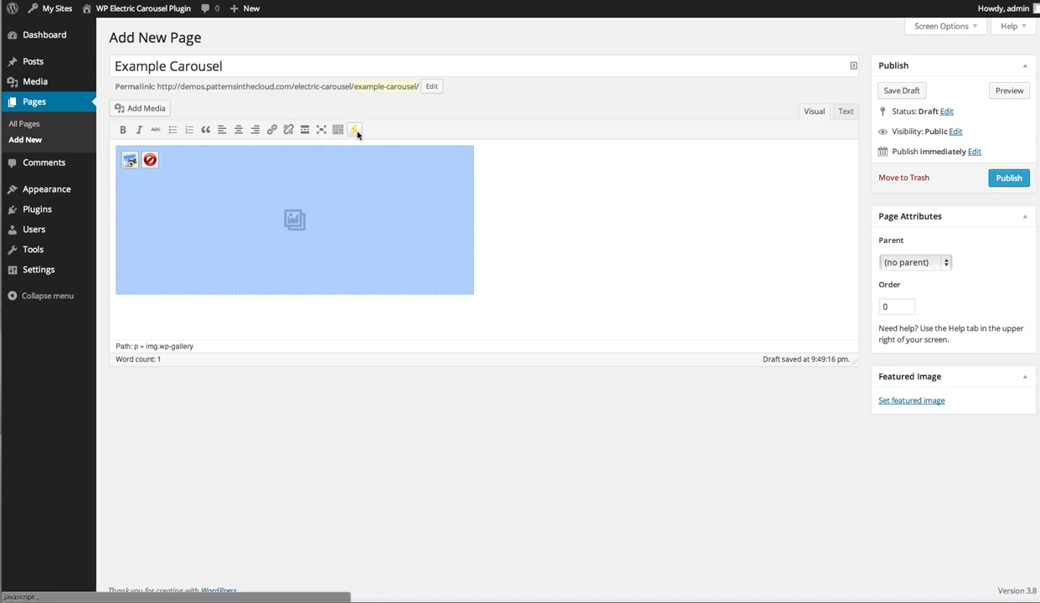
pyautogui.click(355, 131)
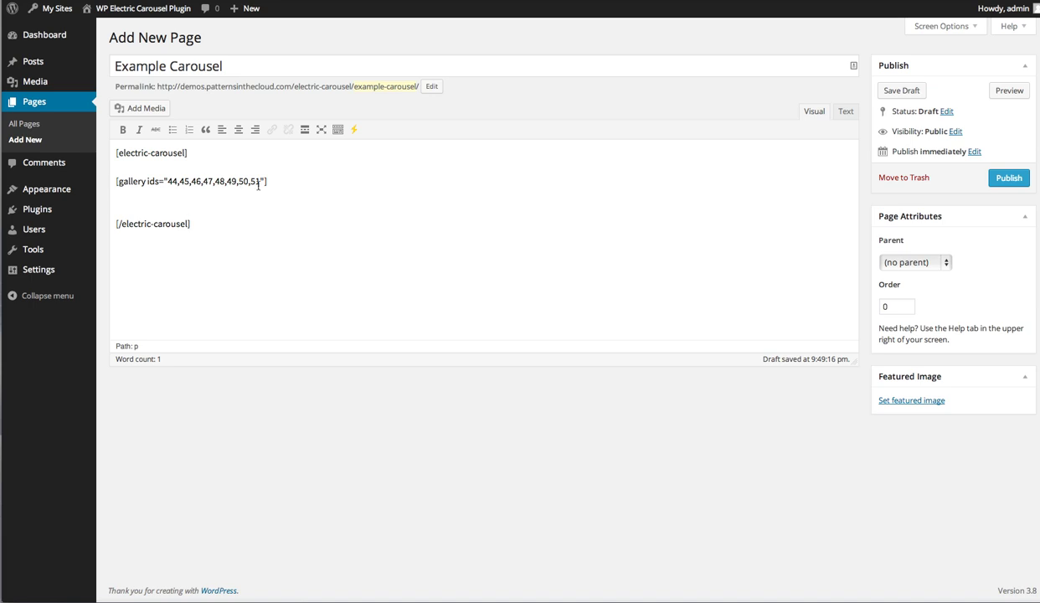
pyautogui.click(844, 114)
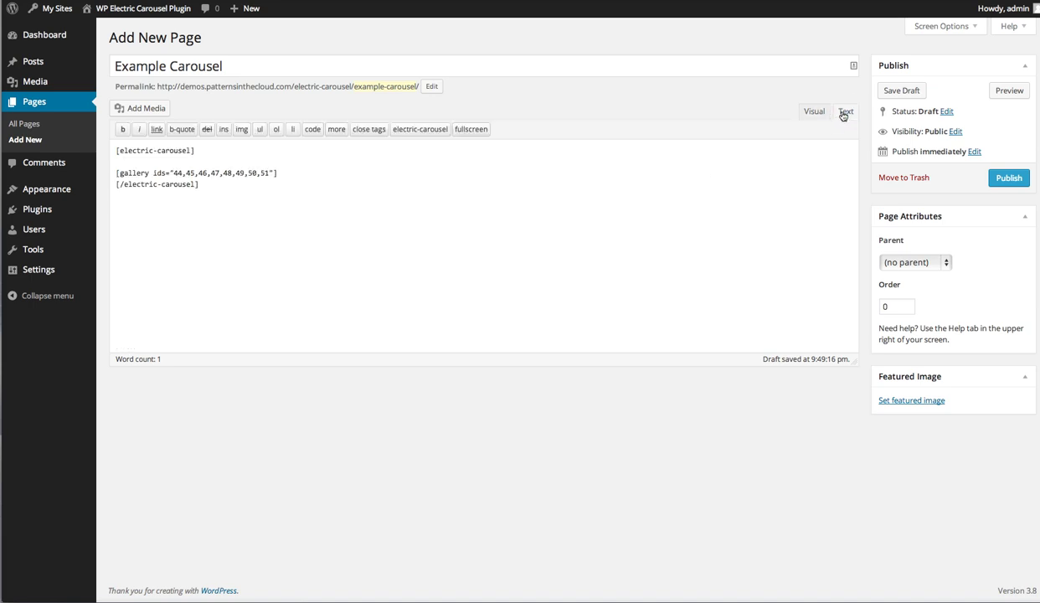
pyautogui.moveTo(228, 184); pyautogui.dragTo(105, 142)
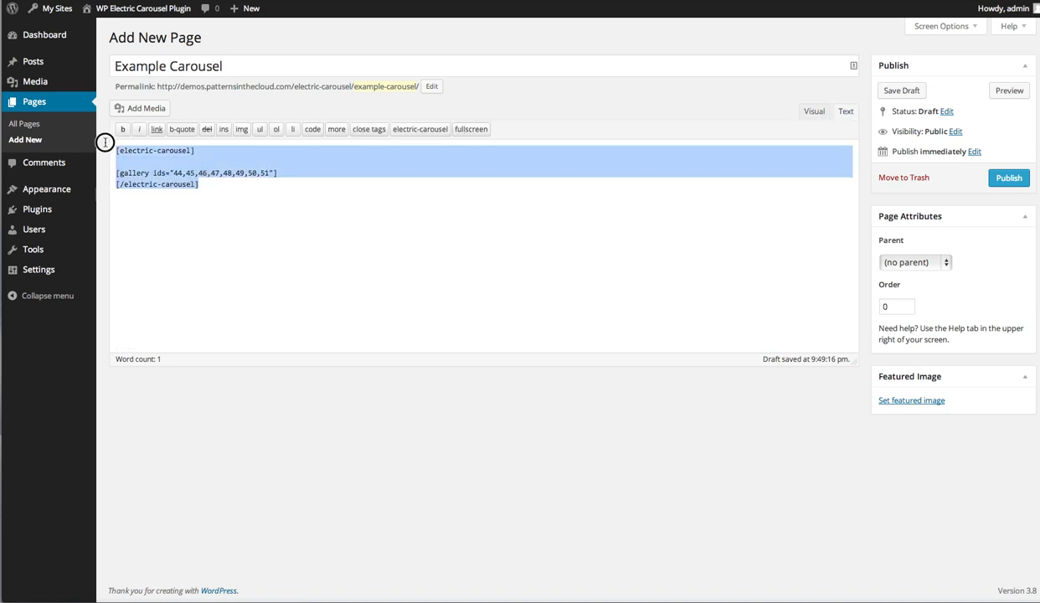
pyautogui.click(231, 208)
pyautogui.click(813, 111)
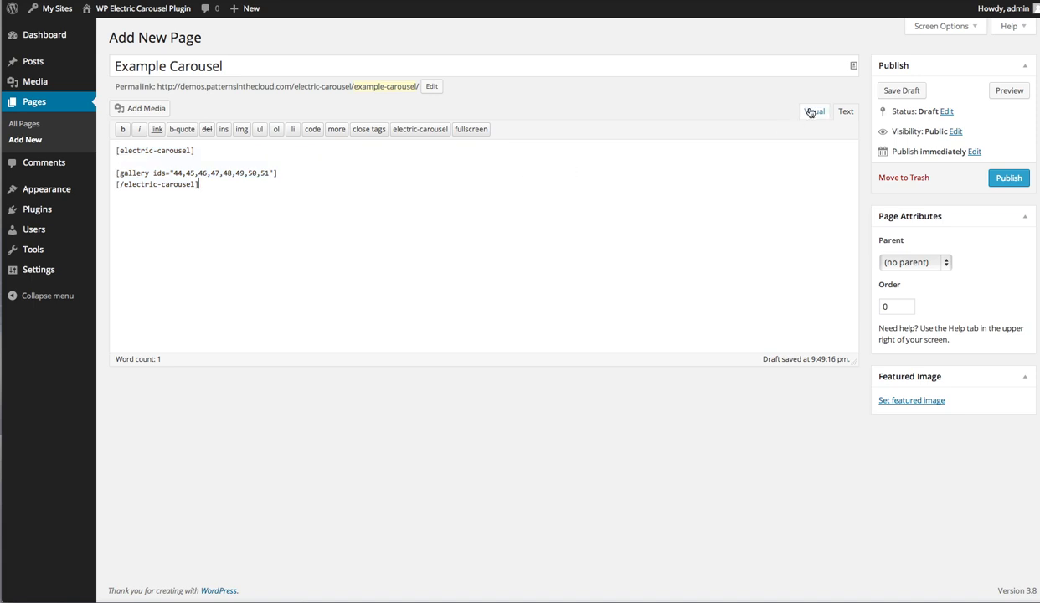
# Review the gallery's eight images, then place the cursor before [electric-carousel].
pyautogui.click(211, 211)
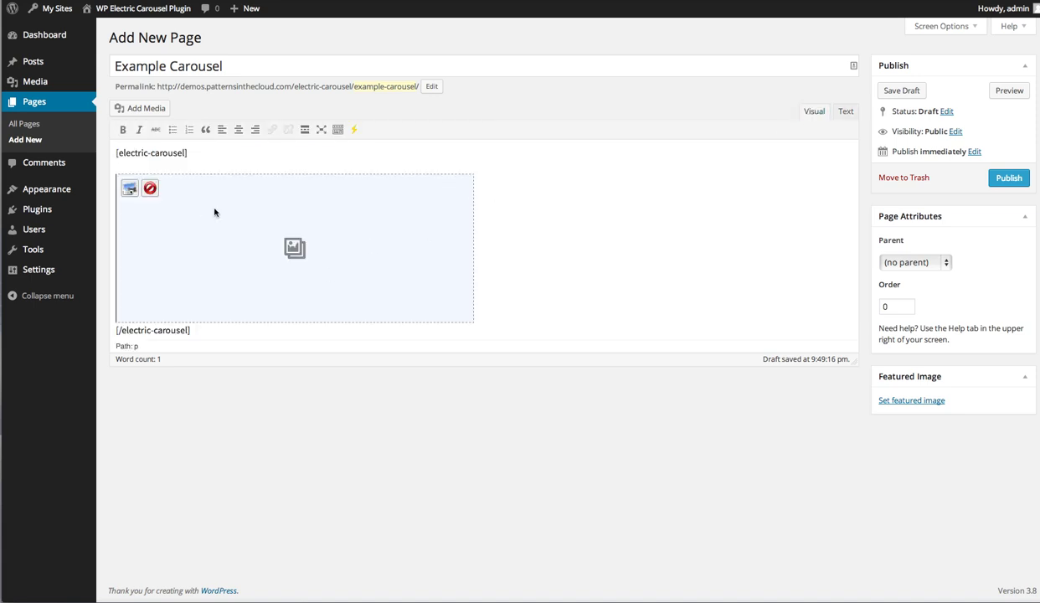
pyautogui.click(131, 190)
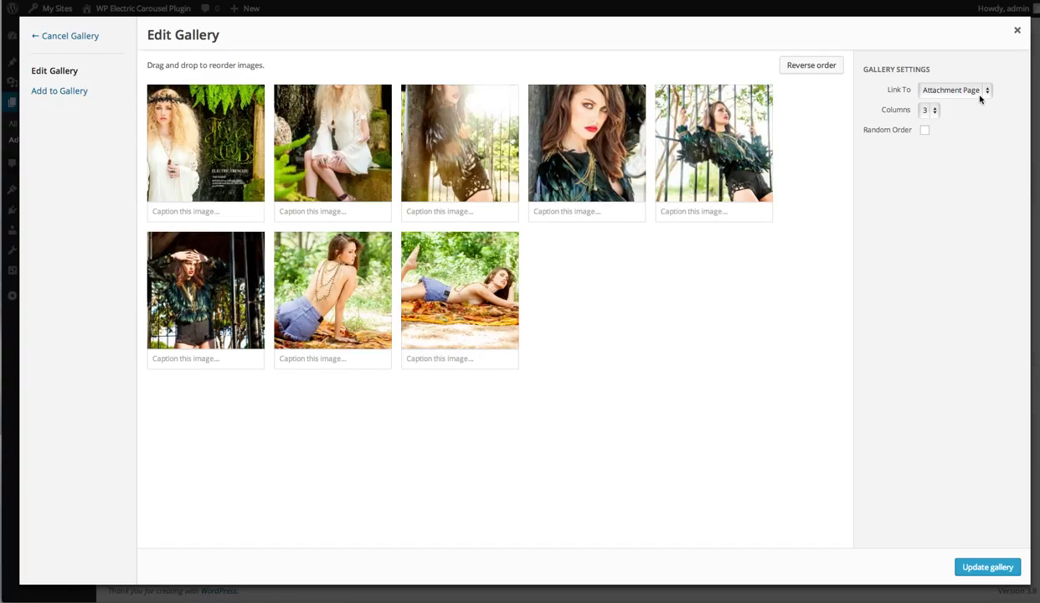
pyautogui.click(1017, 33)
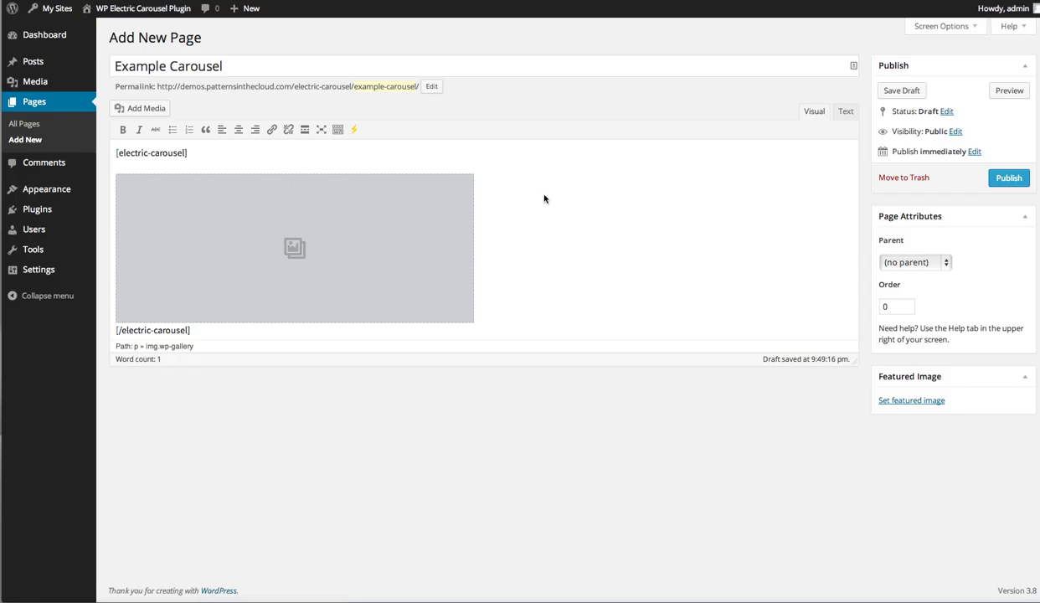
pyautogui.click(116, 153)
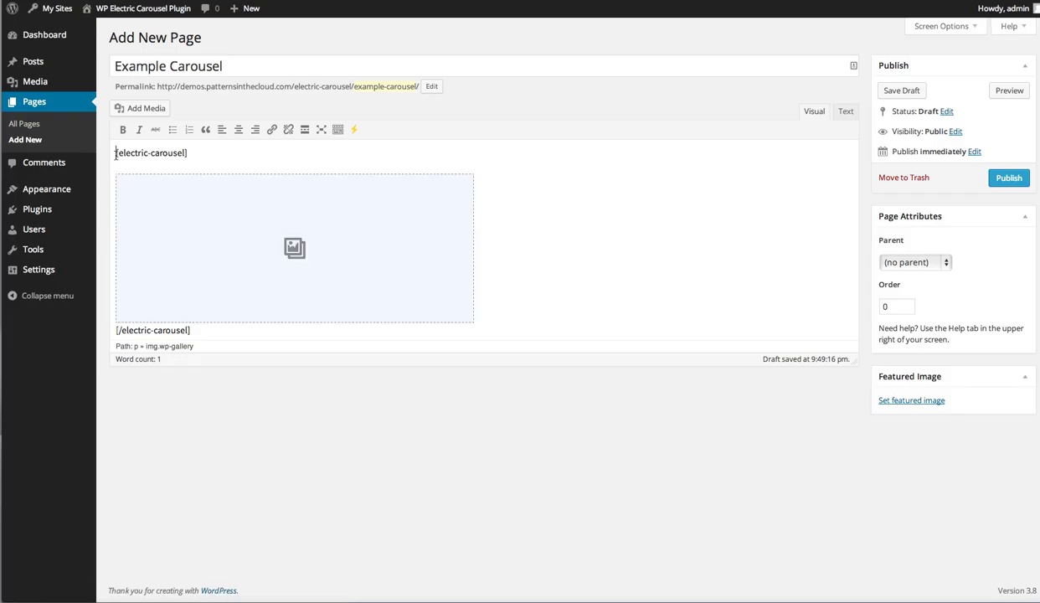
# Add 'The Love Club Look Book' as the top line above the shortcode and select it.
pyautogui.press('Return')
pyautogui.press('Return')
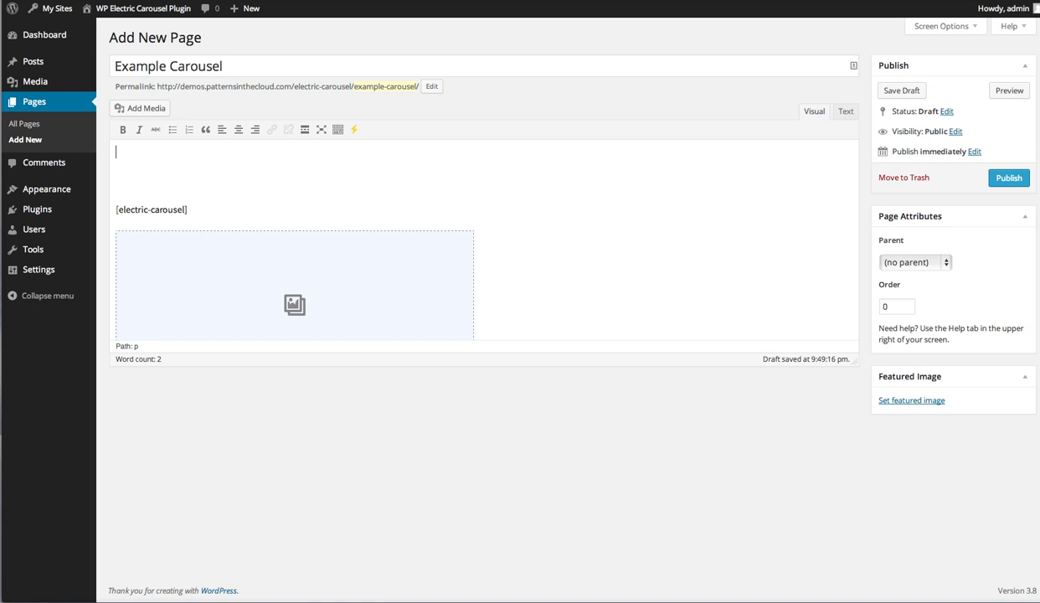
pyautogui.write('The Love Club Look Book')
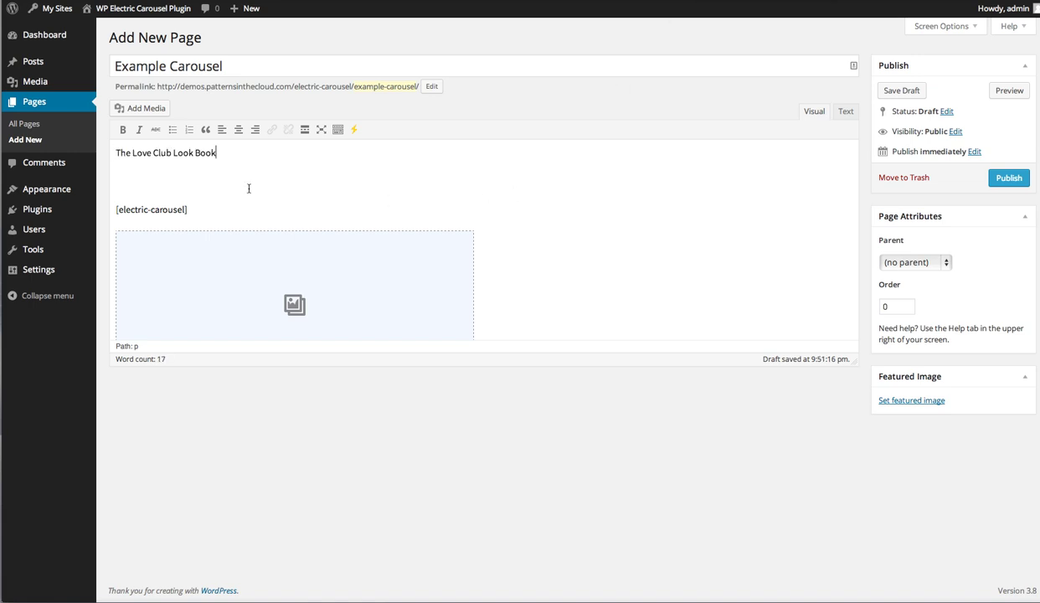
pyautogui.click(216, 157)
pyautogui.scroll(-3, 199, 188)
pyautogui.scroll(3, 200, 190)
pyautogui.moveTo(216, 152); pyautogui.dragTo(112, 150)
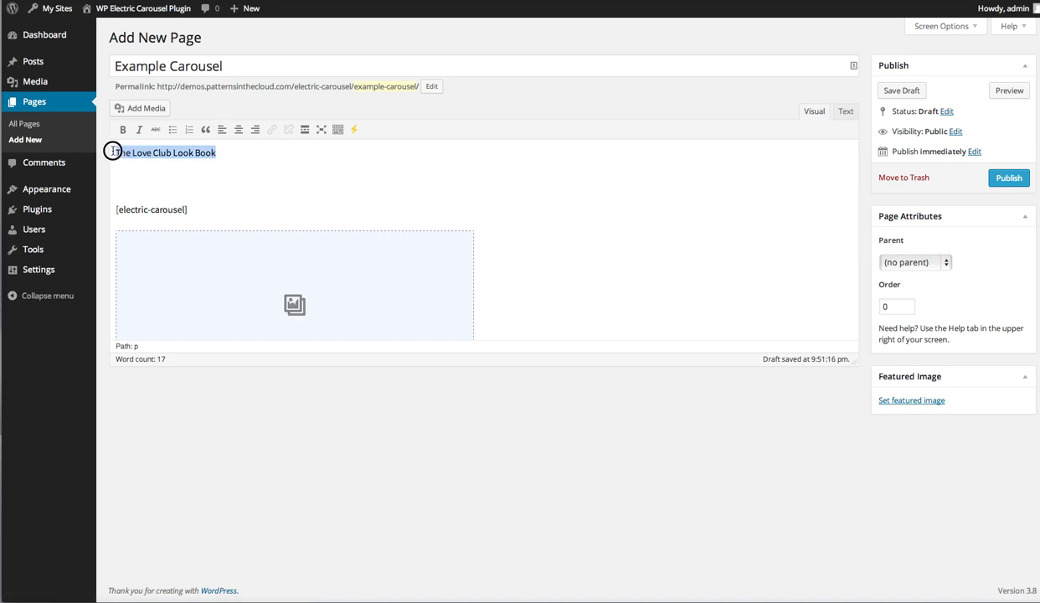
pyautogui.click(338, 129)
# Format The Love Club Look Book line as Heading 2.
pyautogui.click(166, 148)
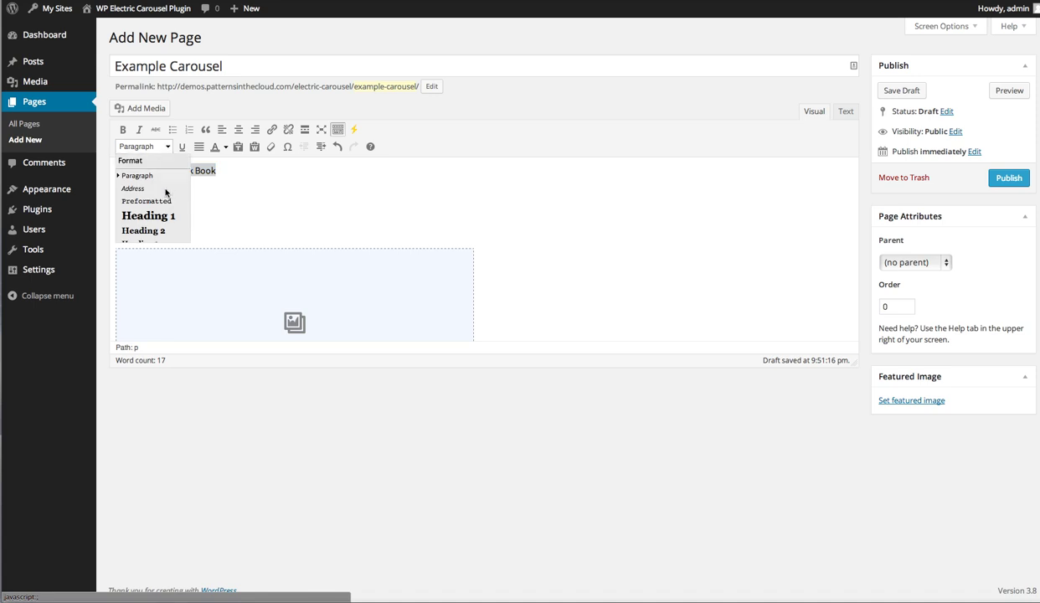
pyautogui.click(154, 230)
pyautogui.scroll(-1, 281, 201)
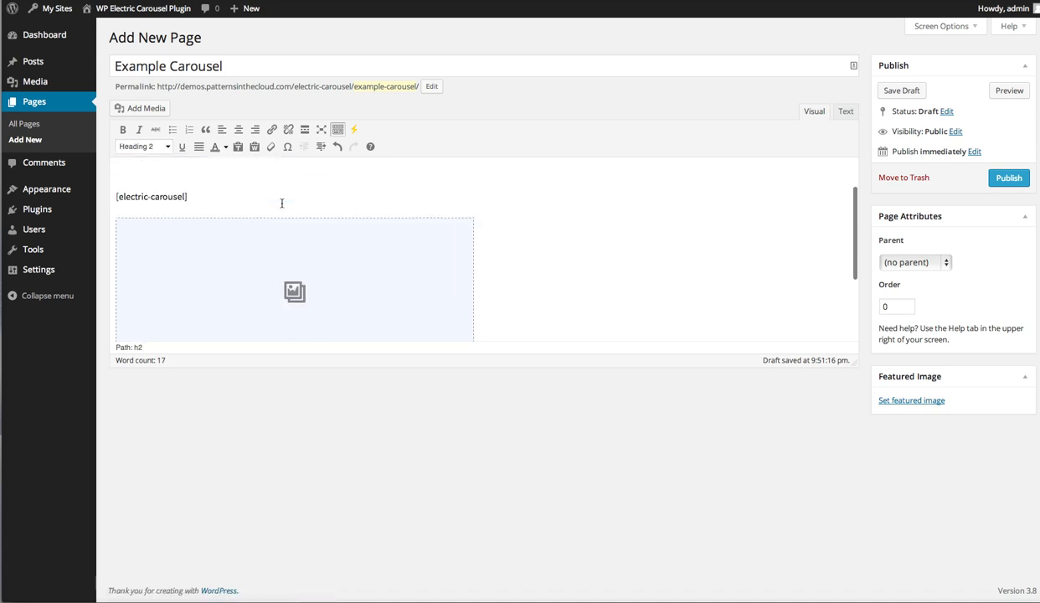
pyautogui.scroll(-3, 281, 203)
# Bold ElectricFrenchie.com and link it to electricfrenchie.com, opening in a new tab.
pyautogui.moveTo(194, 314); pyautogui.dragTo(274, 313)
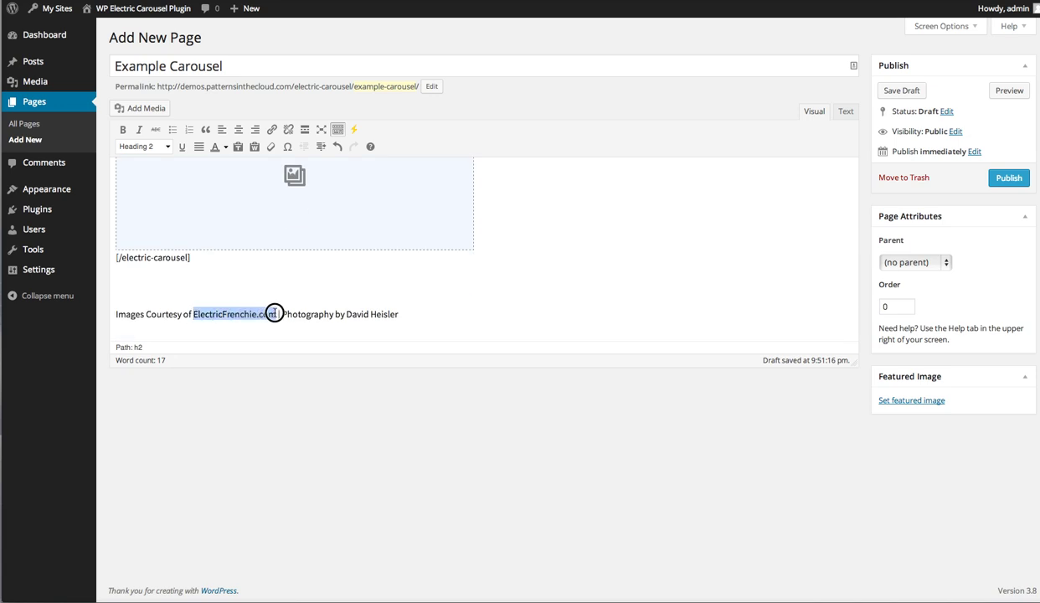
pyautogui.click(122, 129)
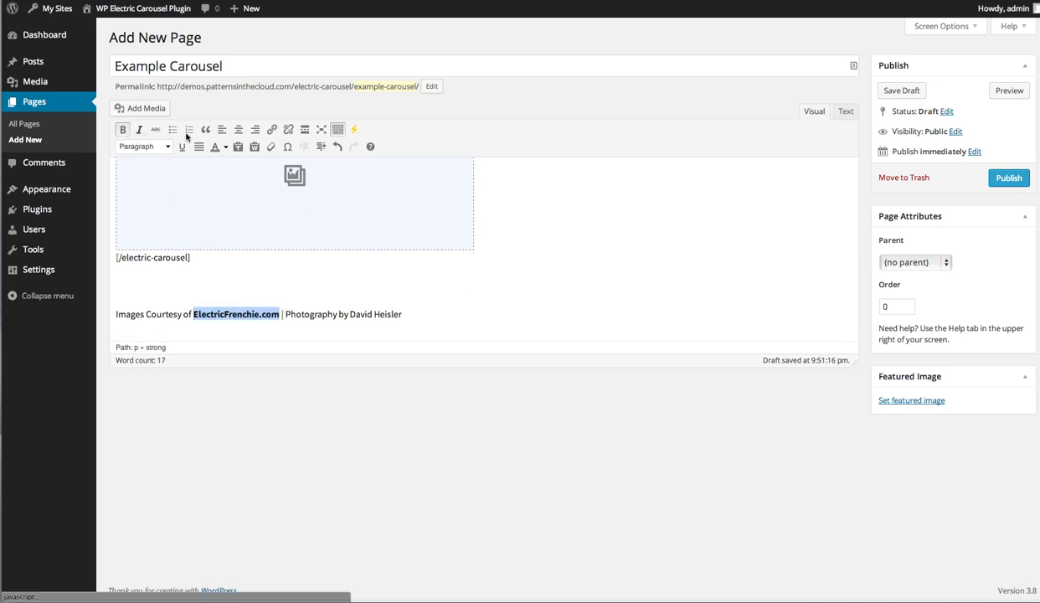
pyautogui.click(272, 130)
pyautogui.click(479, 275)
pyautogui.write('electric')
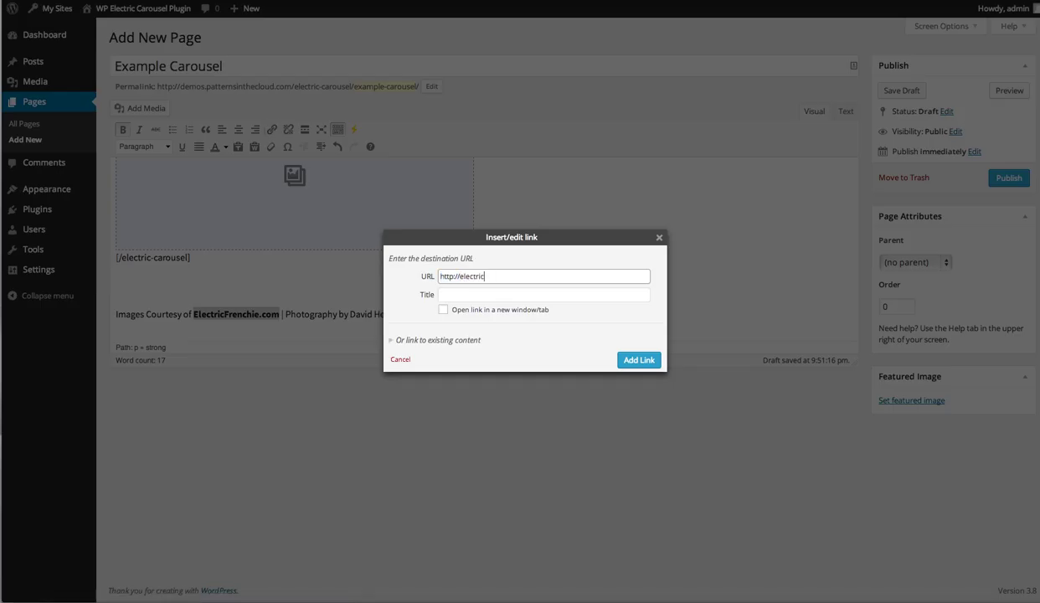
pyautogui.write('frenchie.com')
pyautogui.click(500, 305)
pyautogui.click(639, 360)
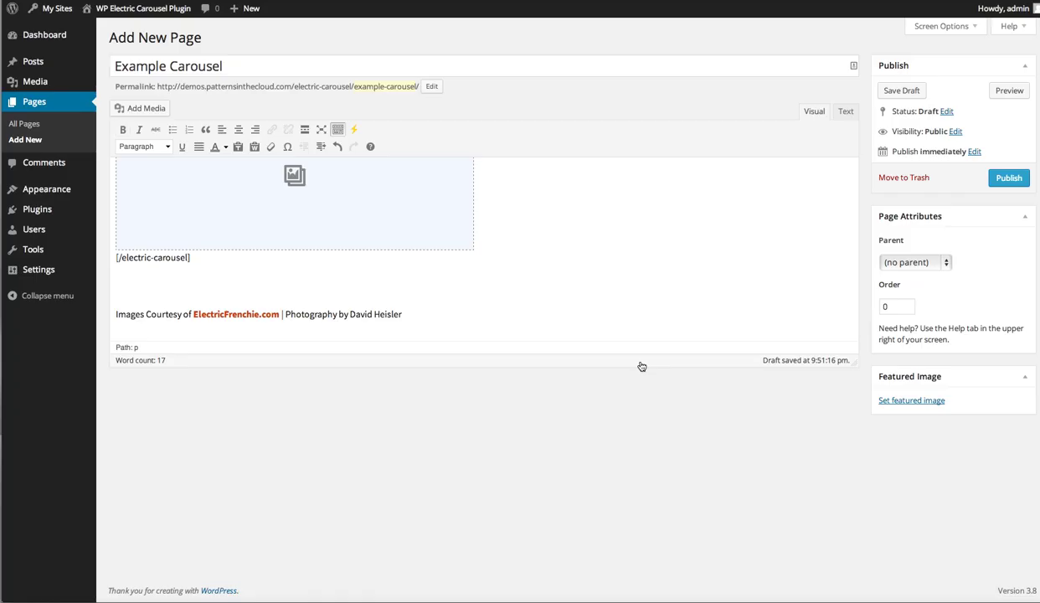
pyautogui.scroll(3, 379, 307)
pyautogui.scroll(2, 379, 310)
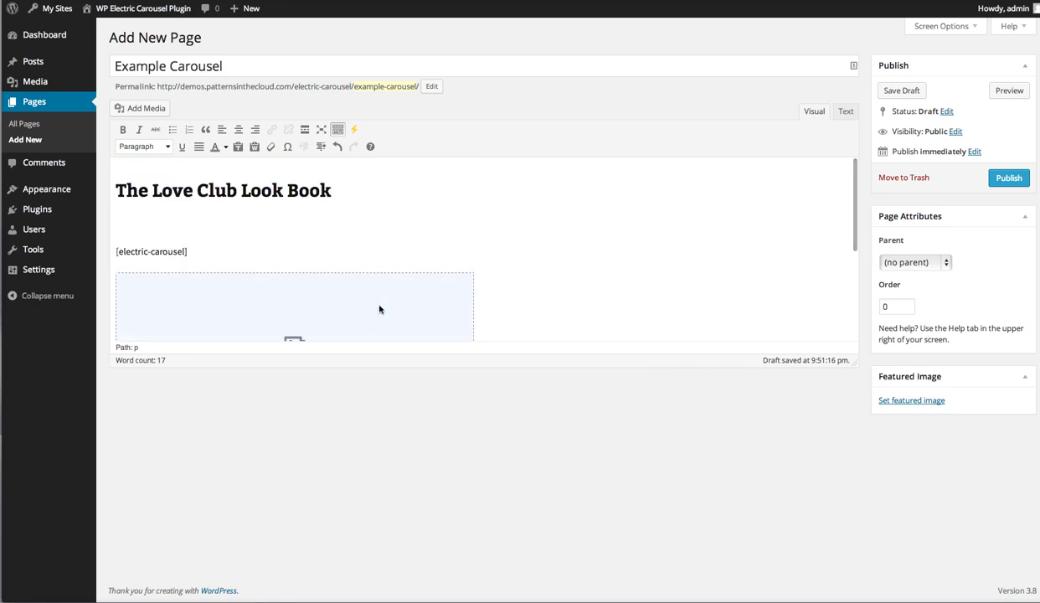
# Publish the Example Carousel page and open it on the live site.
pyautogui.click(1011, 180)
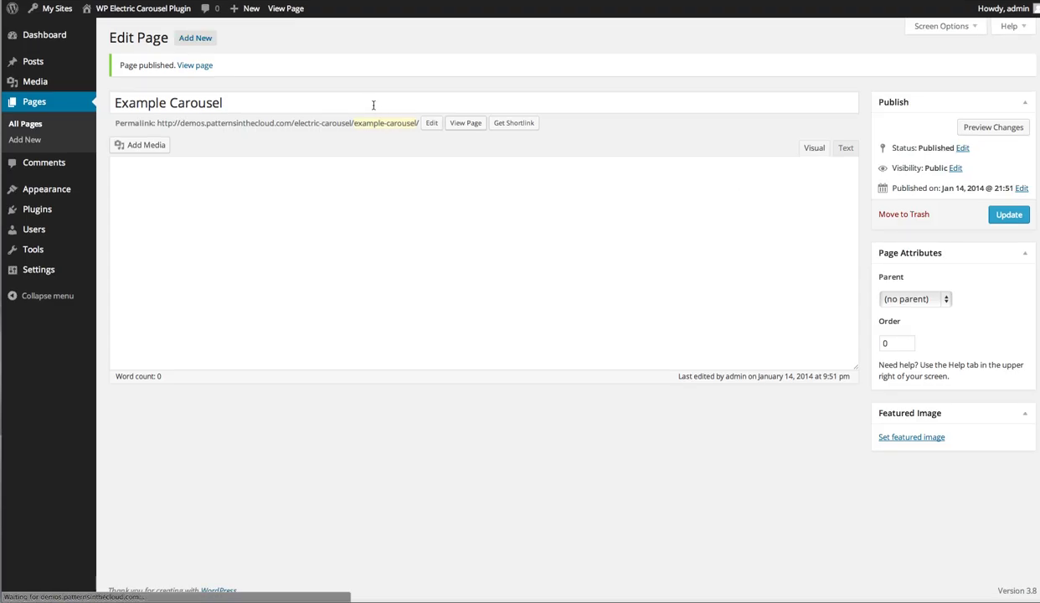
pyautogui.click(199, 67)
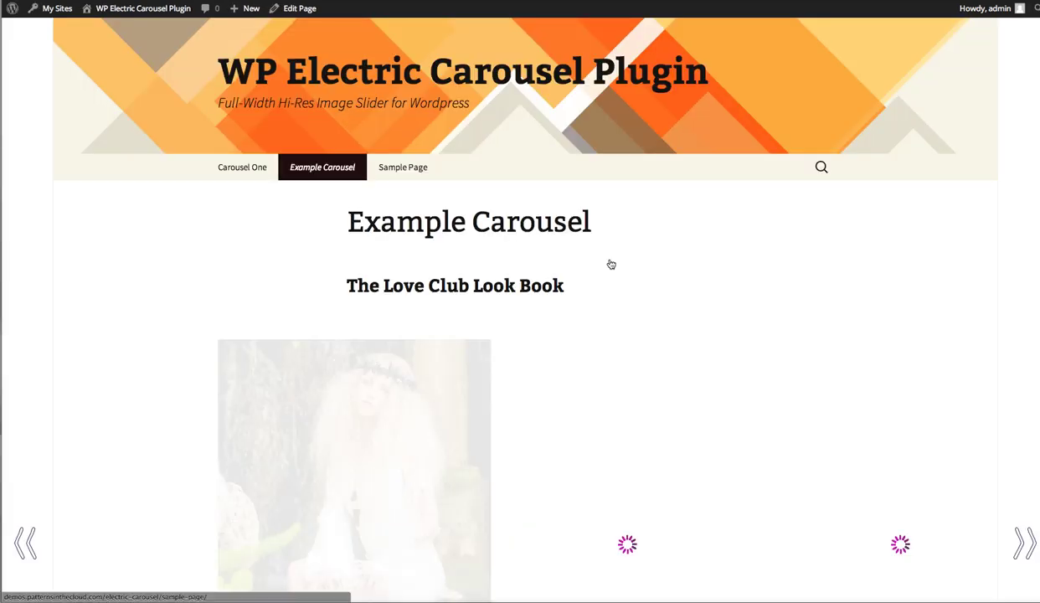
# Scroll the live page past the heading to the carousel and Images Courtesy credit.
pyautogui.scroll(-1, 699, 263)
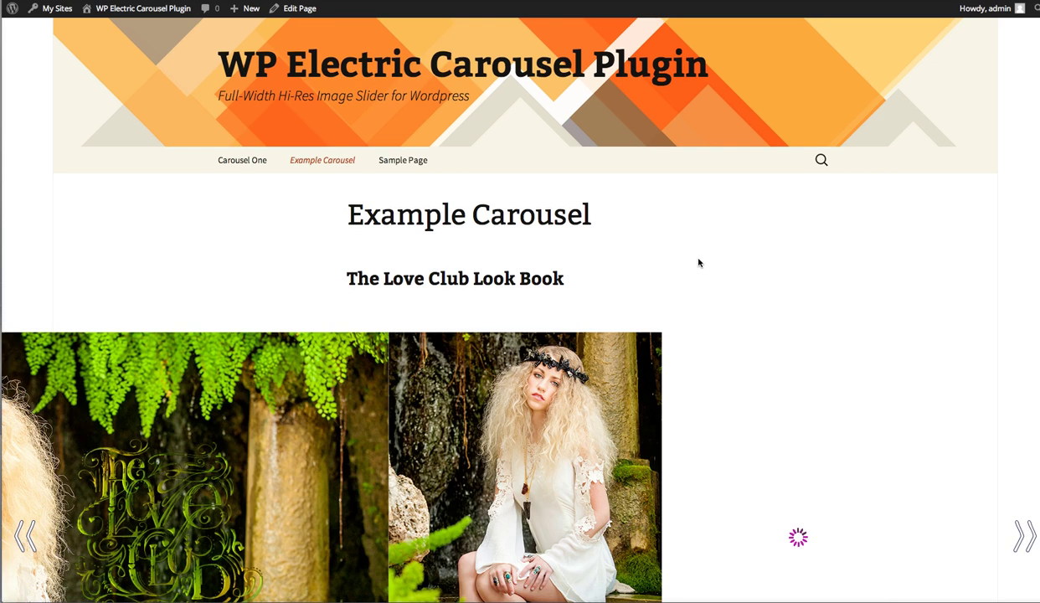
pyautogui.scroll(-2, 699, 263)
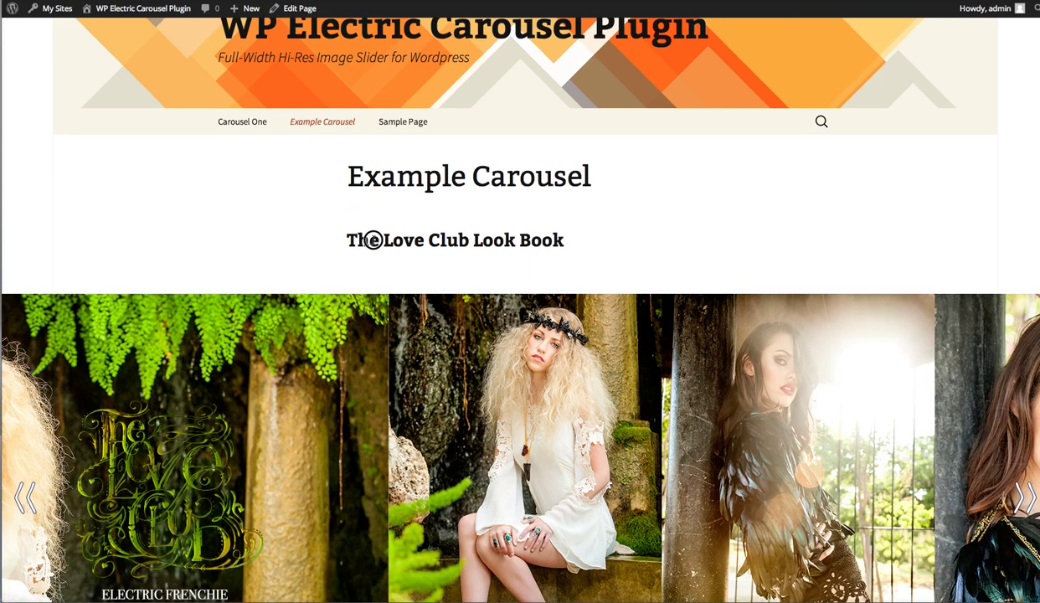
pyautogui.moveTo(373, 240); pyautogui.dragTo(560, 237)
pyautogui.scroll(-5, 686, 227)
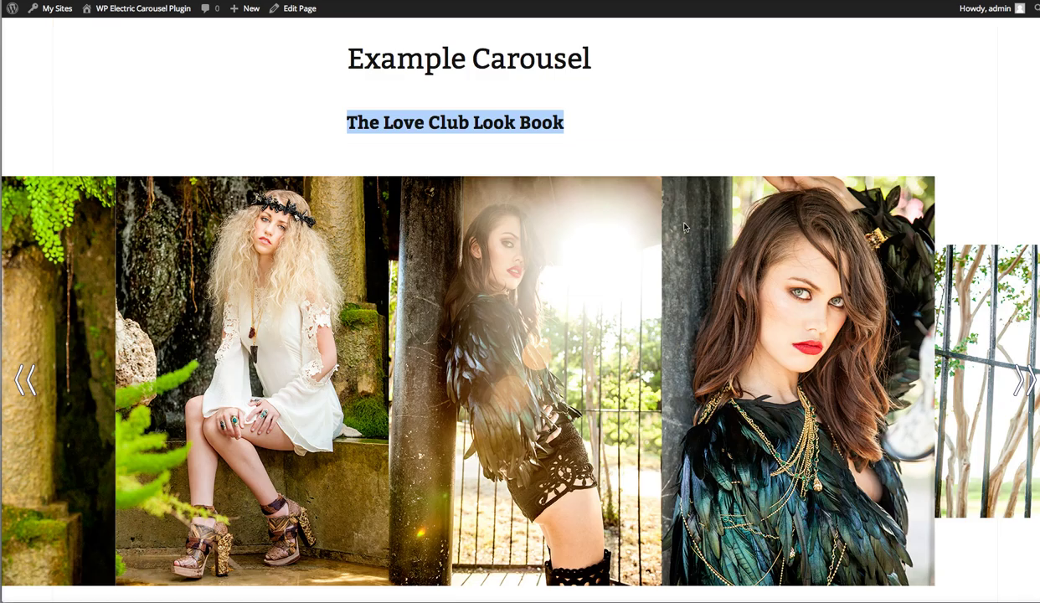
pyautogui.scroll(-1, 684, 226)
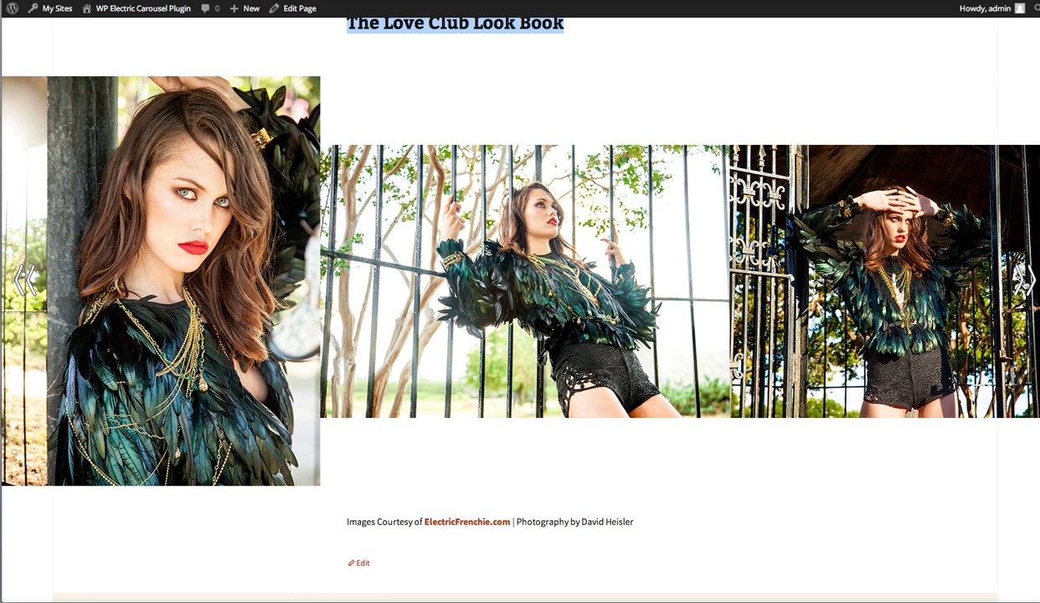
pyautogui.click(27, 279)
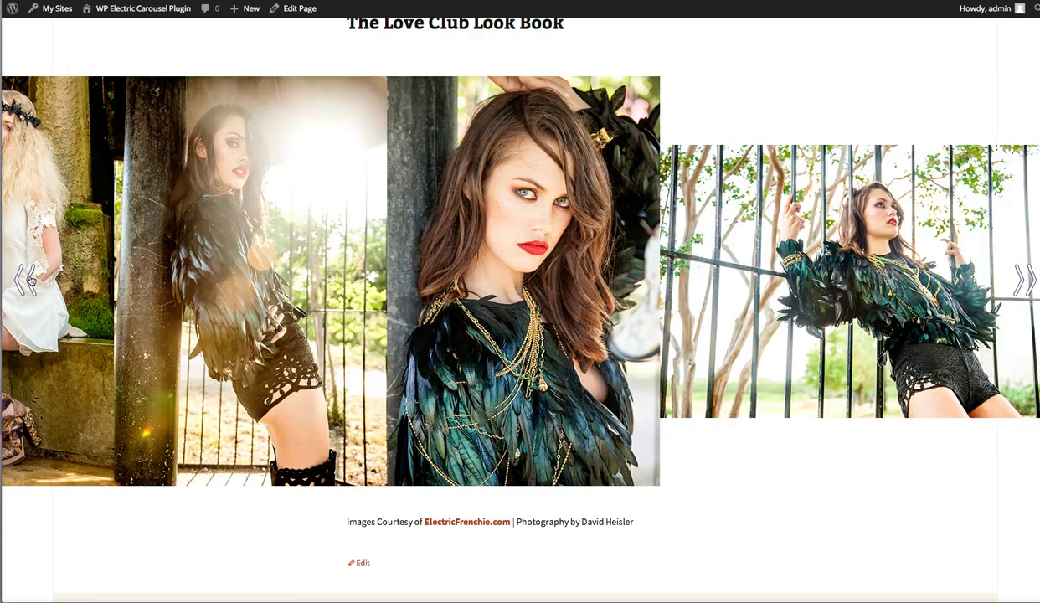
pyautogui.click(30, 279)
pyautogui.click(29, 280)
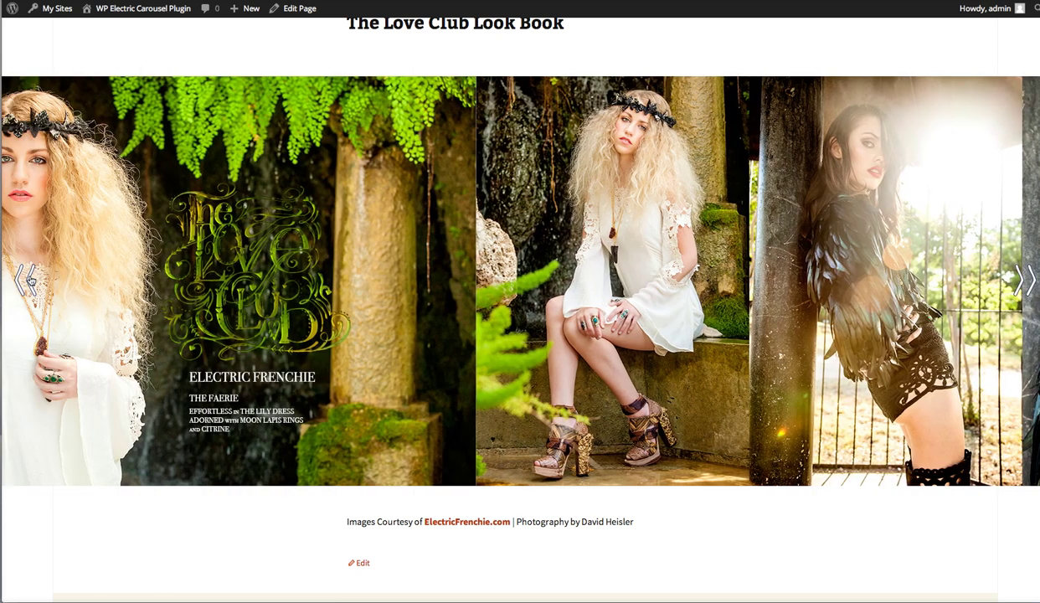
pyautogui.click(30, 280)
pyautogui.click(28, 280)
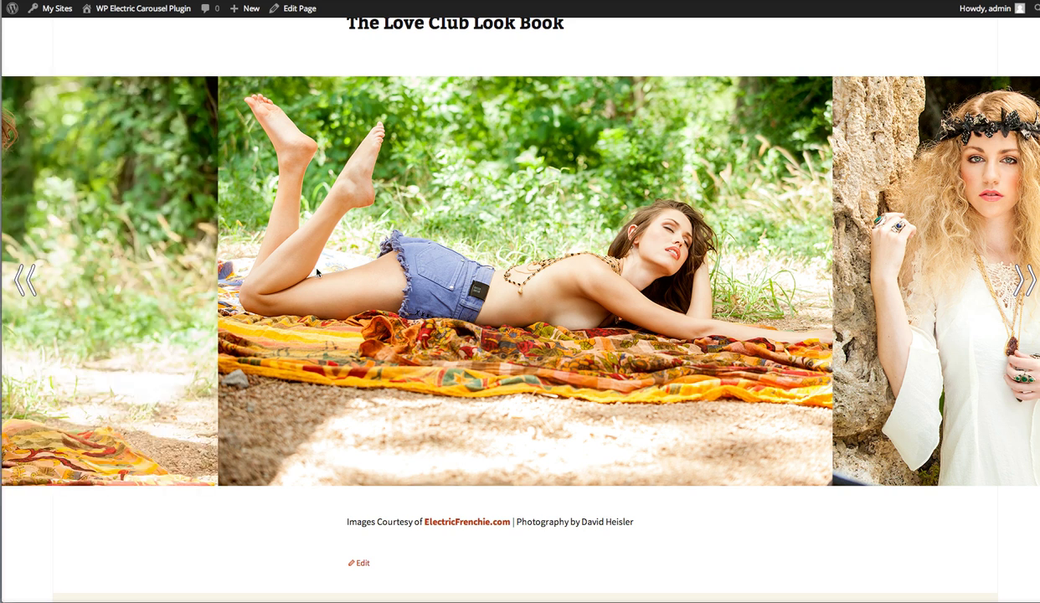
pyautogui.click(1023, 283)
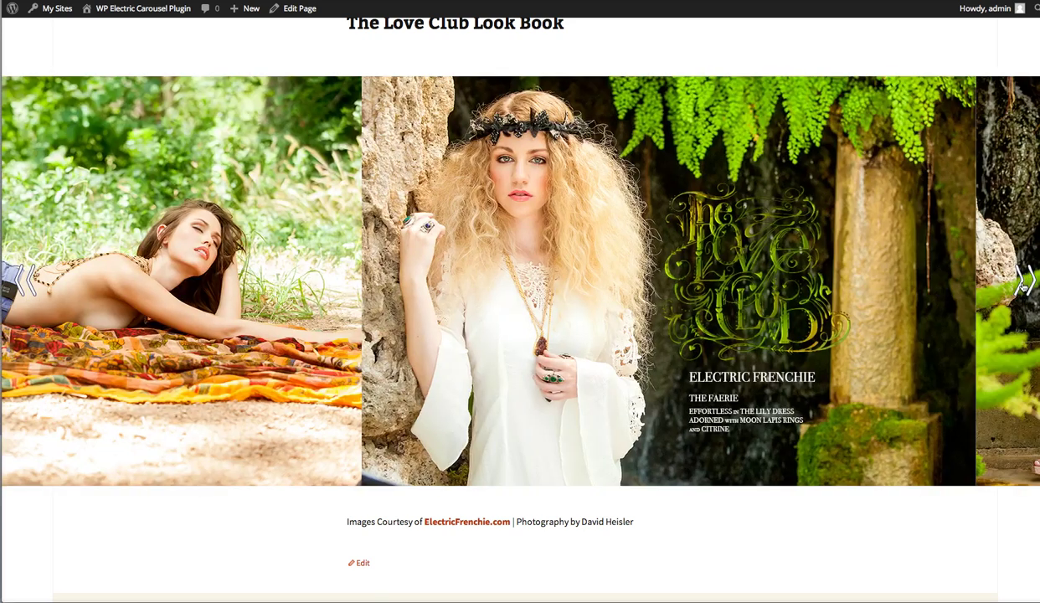
pyautogui.click(1024, 283)
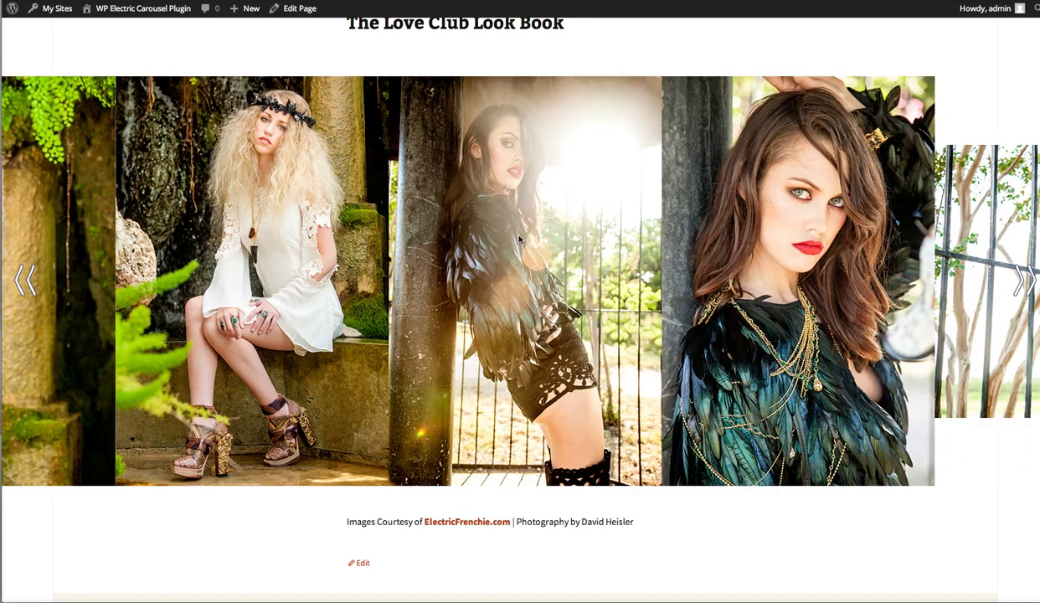
pyautogui.click(1023, 285)
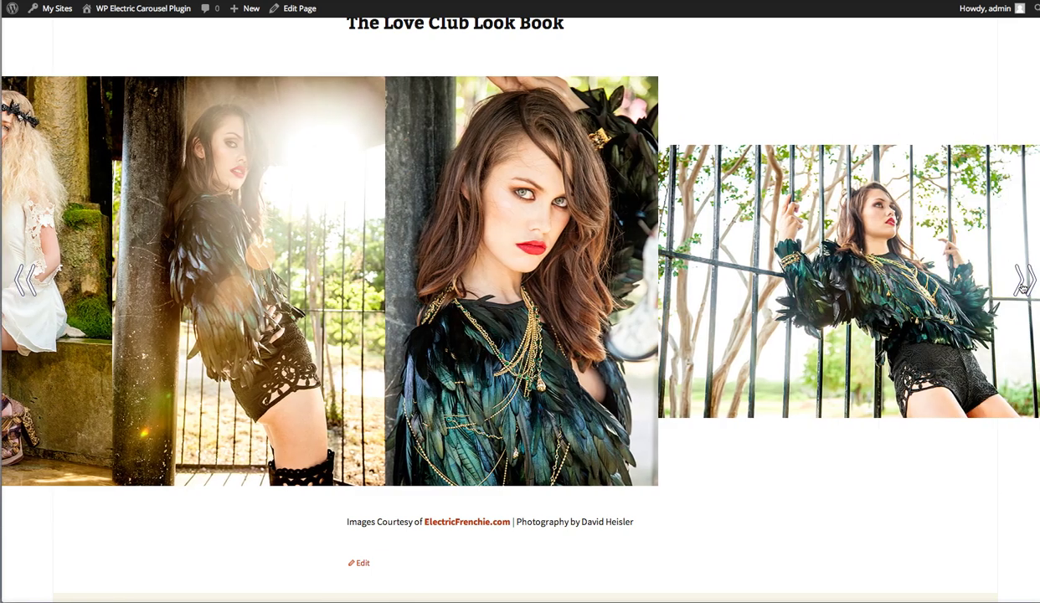
pyautogui.click(1022, 285)
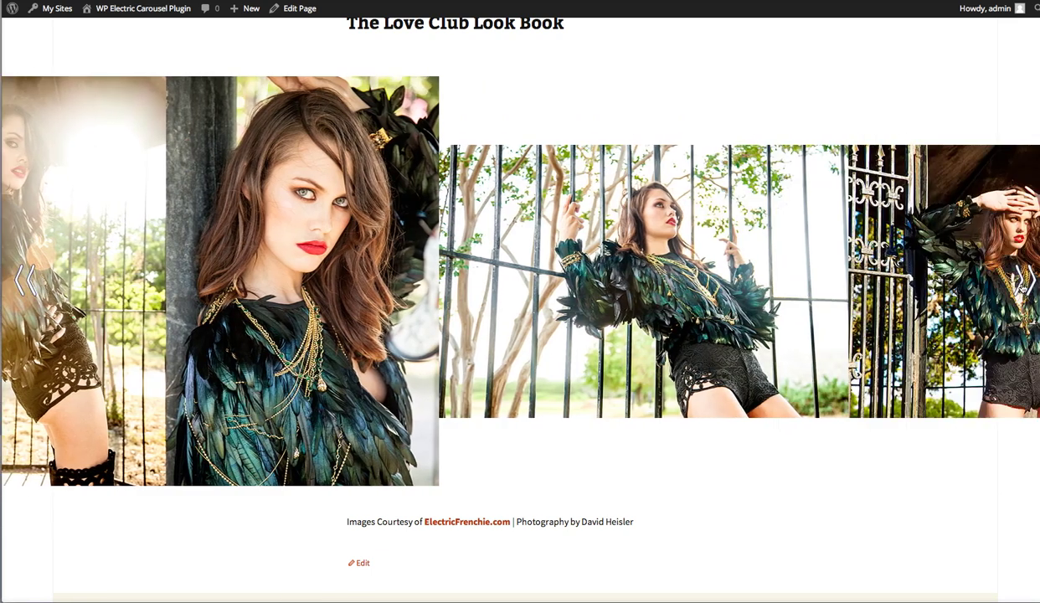